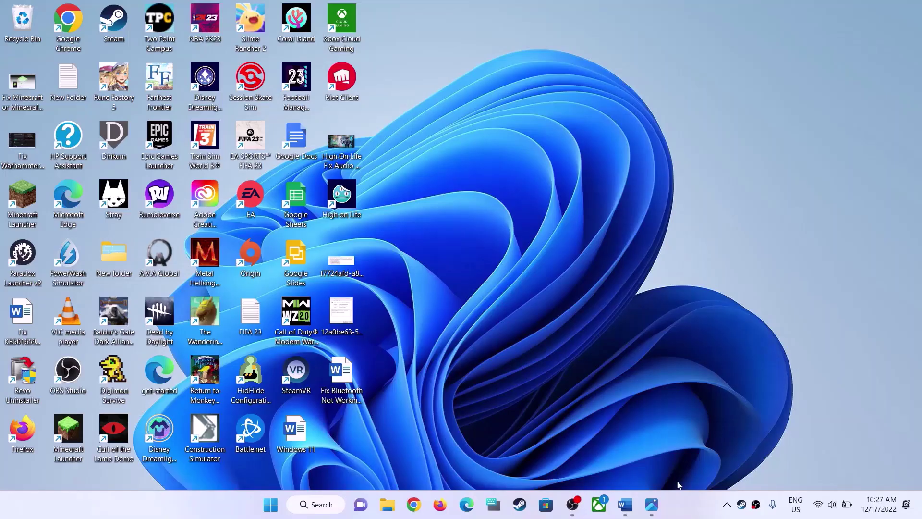
# - Switch to the Word document about the Qualcomm QCA9377 Bluetooth fix and highlight the Step 1 instruction on unplugging the laptop's power cable
pyautogui.click(625, 504)
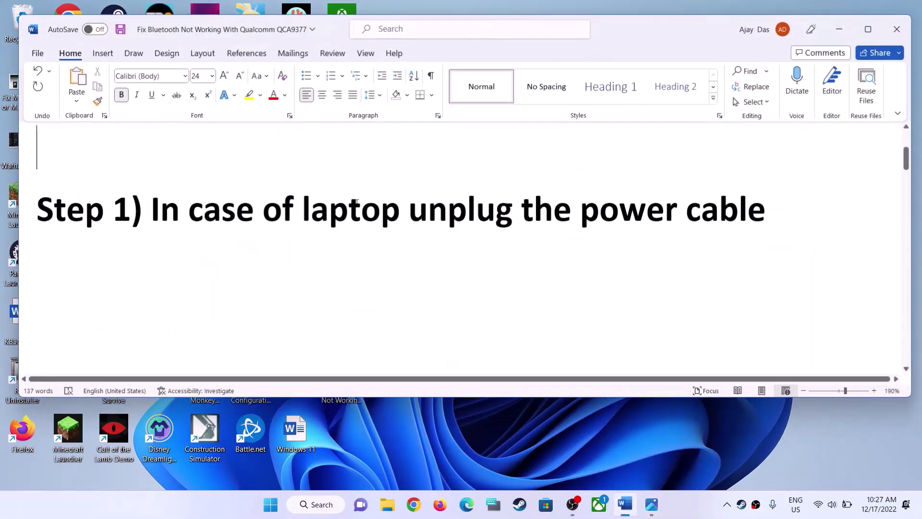
pyautogui.moveTo(150, 209); pyautogui.dragTo(748, 216)
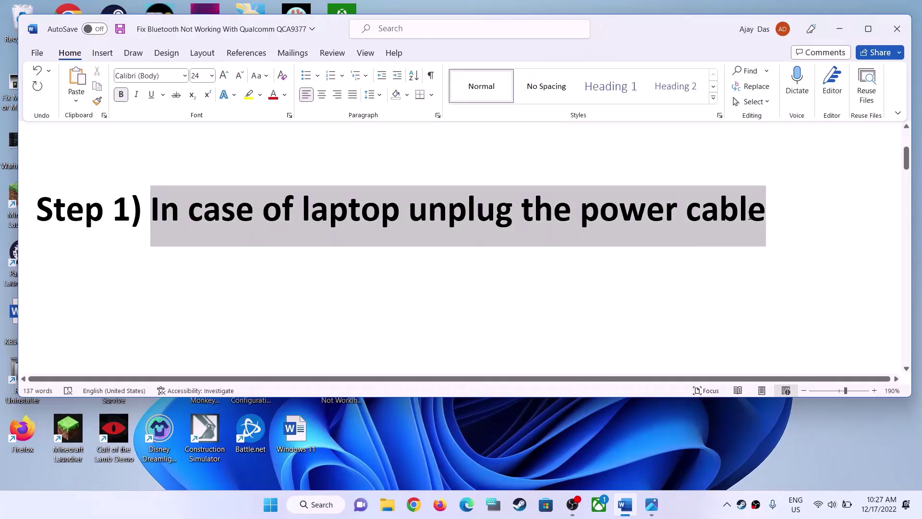
pyautogui.click(510, 210)
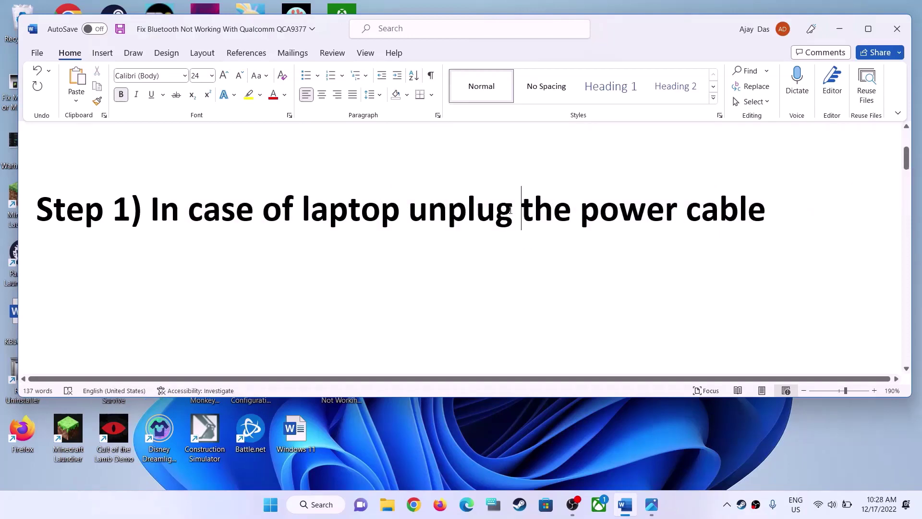
pyautogui.moveTo(408, 210); pyautogui.dragTo(765, 211)
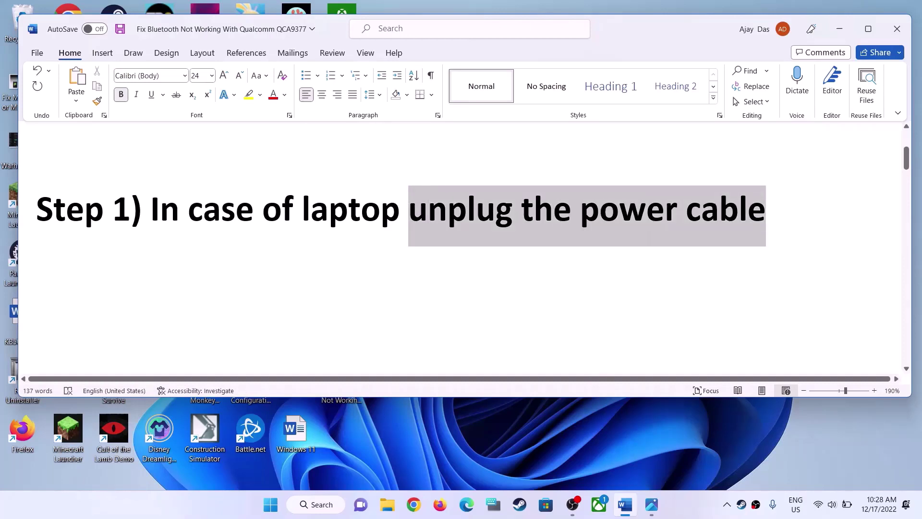
pyautogui.moveTo(151, 211); pyautogui.dragTo(387, 213)
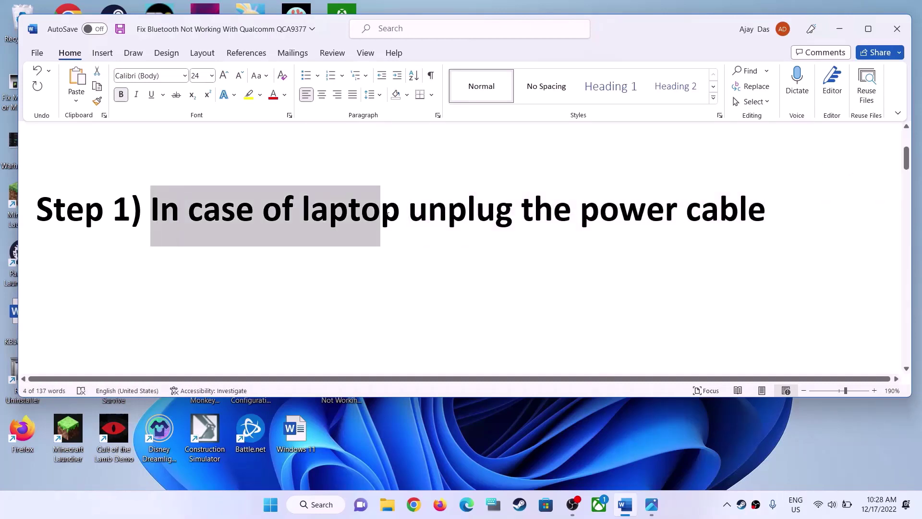
pyautogui.click(339, 270)
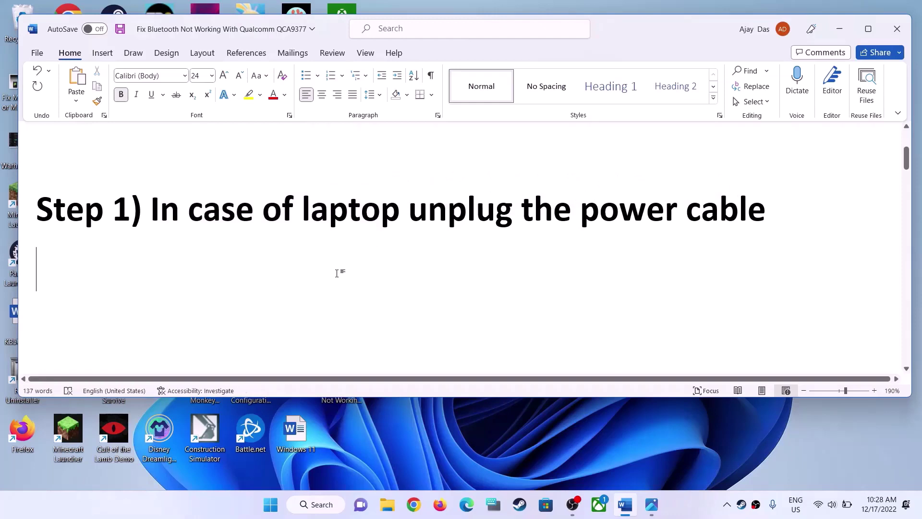
# - Go to Step 2 in the document and highlight part of its instruction about shutting down the PC and unplugging the cable
pyautogui.scroll(-2, 339, 272)
pyautogui.scroll(-1, 339, 272)
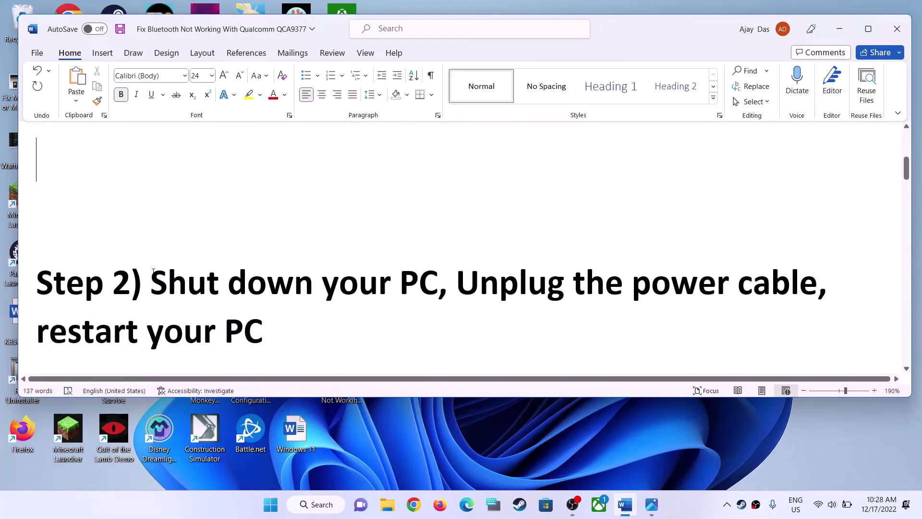
pyautogui.moveTo(153, 272); pyautogui.dragTo(701, 284)
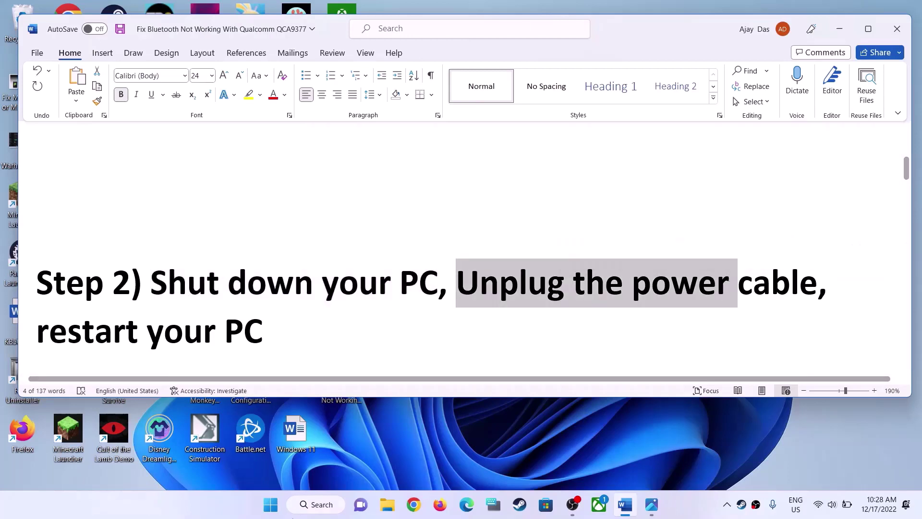
# - Show the PC's power options from Start, then dismiss them and return to the document
pyautogui.click(270, 505)
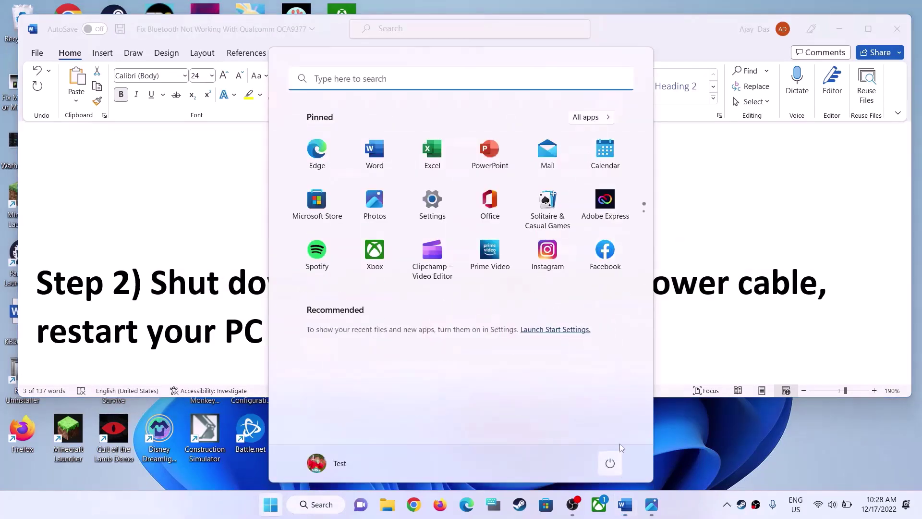
pyautogui.click(610, 463)
pyautogui.click(711, 331)
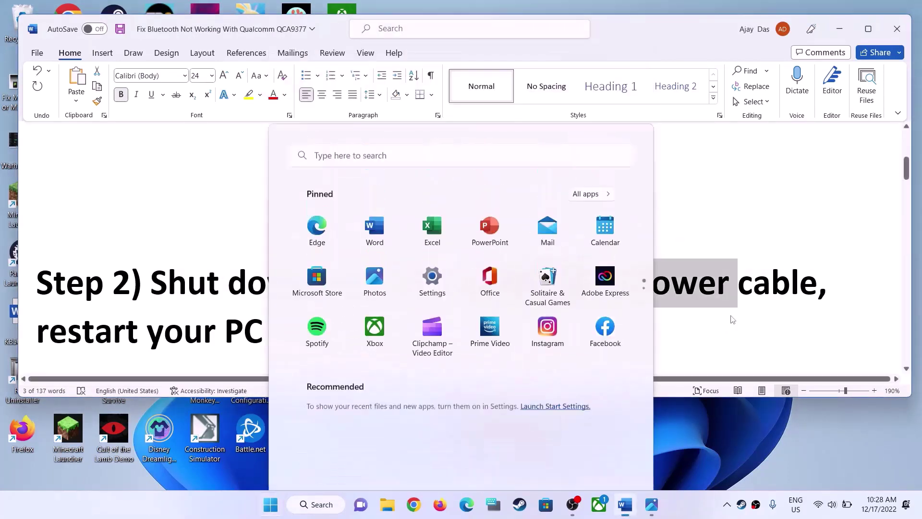
pyautogui.click(527, 327)
# - Highlight the Step 2 phrases "Unplug the power cable" and "restart your PC" while reading the instruction
pyautogui.moveTo(455, 282); pyautogui.dragTo(772, 288)
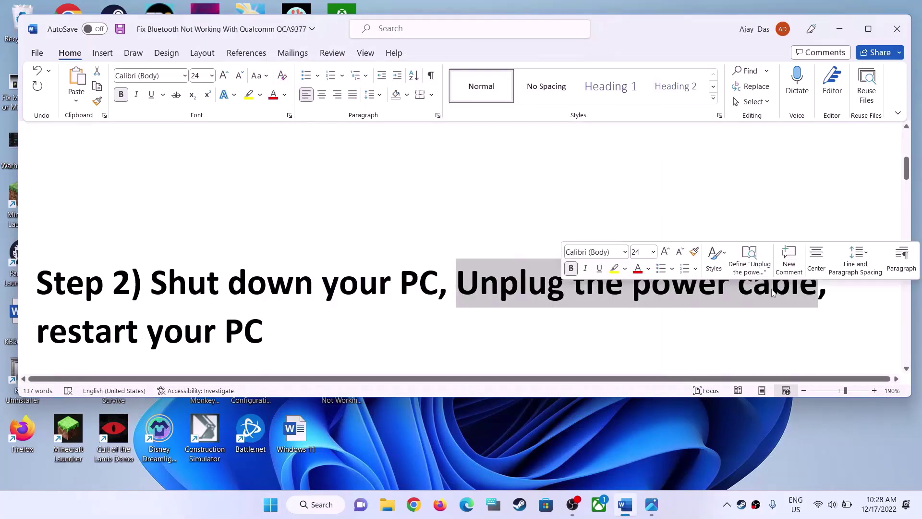
pyautogui.moveTo(38, 331); pyautogui.dragTo(265, 336)
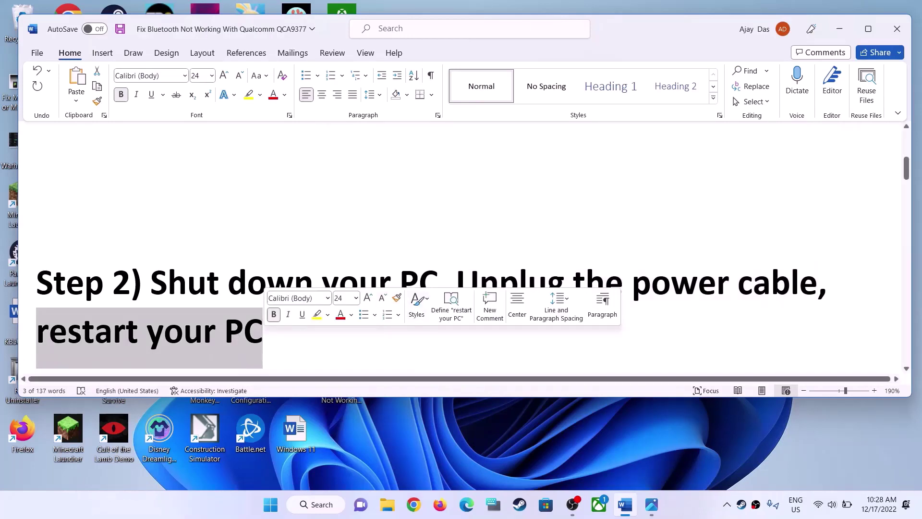
pyautogui.click(339, 280)
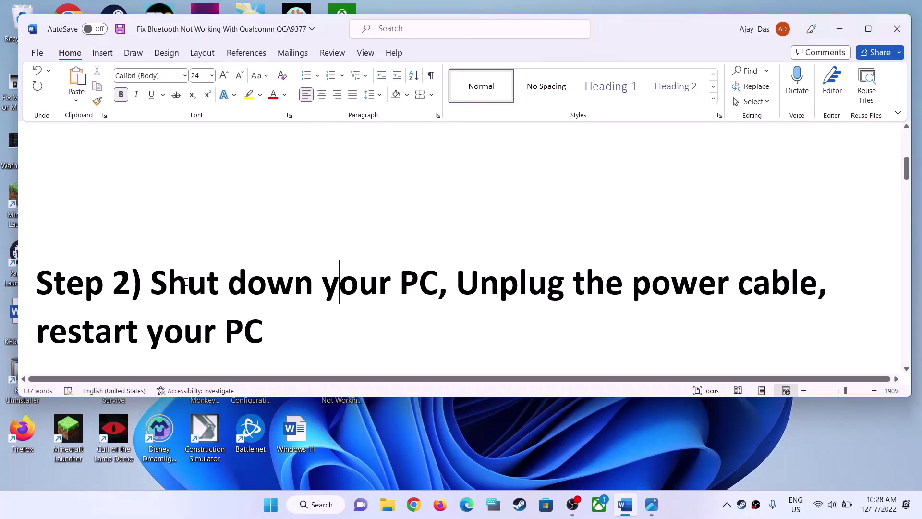
pyautogui.moveTo(185, 281); pyautogui.dragTo(760, 274)
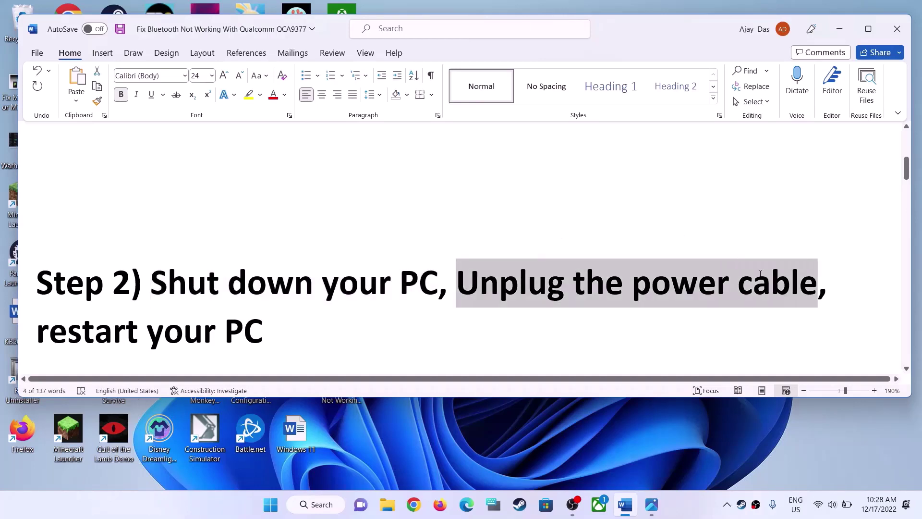
pyautogui.click(412, 314)
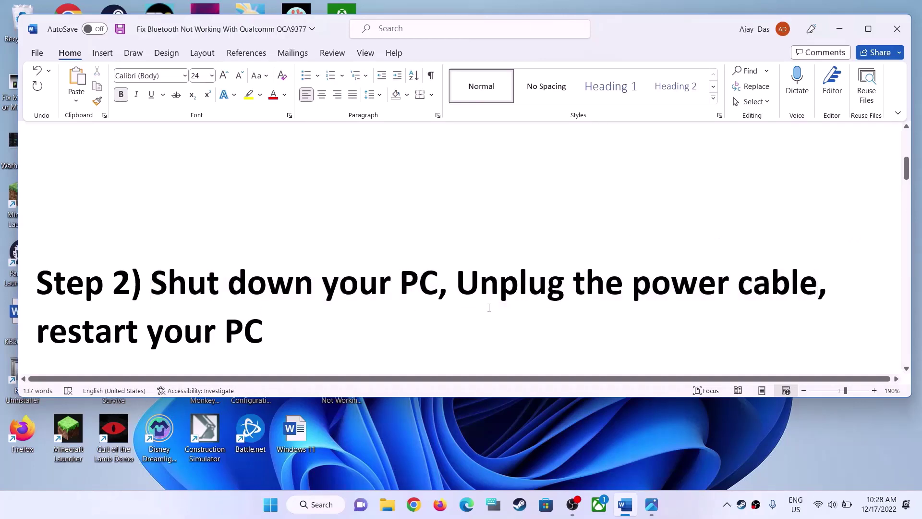
pyautogui.moveTo(37, 331); pyautogui.dragTo(224, 331)
pyautogui.click(362, 315)
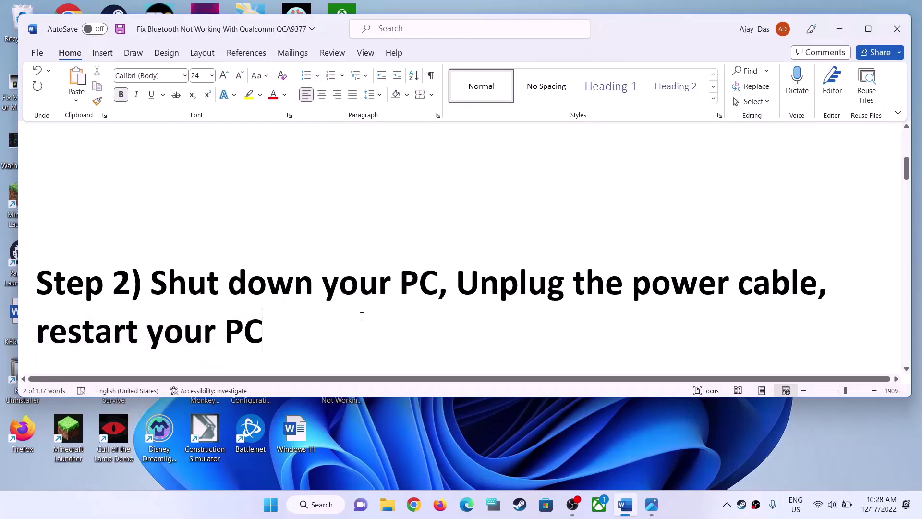
# - Highlight the Step 3 instruction on disabling the unknown device, then open Device Manager and move its window over the document
pyautogui.scroll(-4, 376, 312)
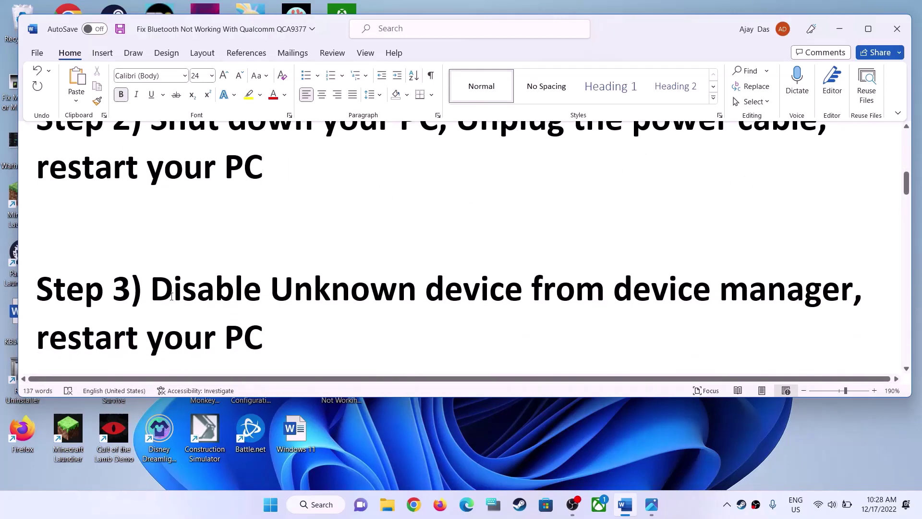
pyautogui.moveTo(171, 296); pyautogui.dragTo(636, 318)
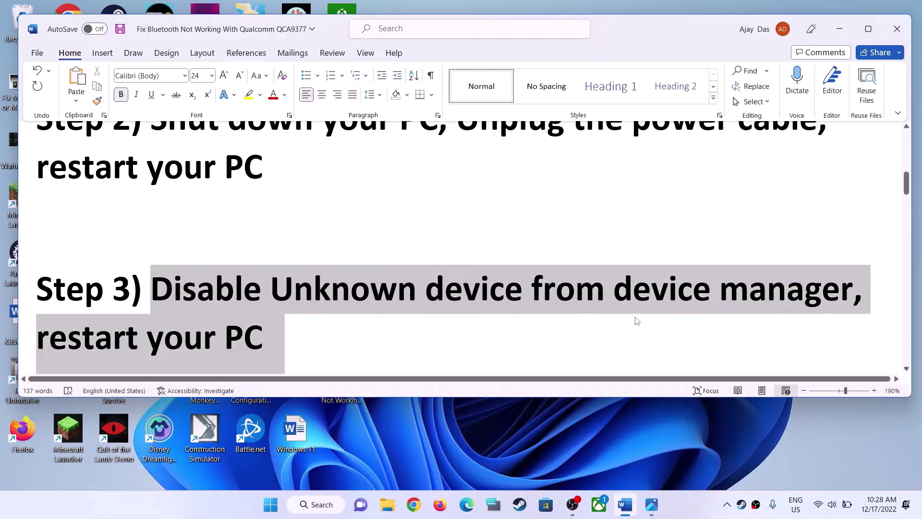
pyautogui.rightClick(271, 504)
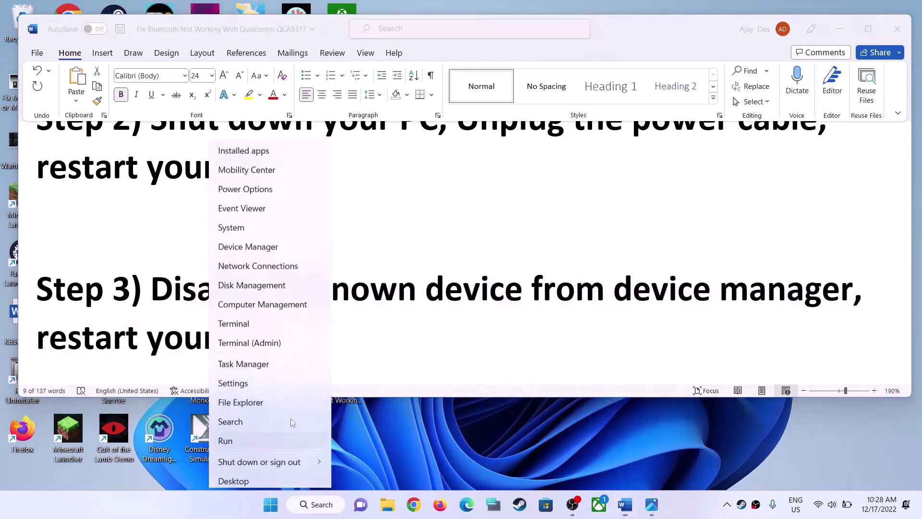
pyautogui.click(258, 248)
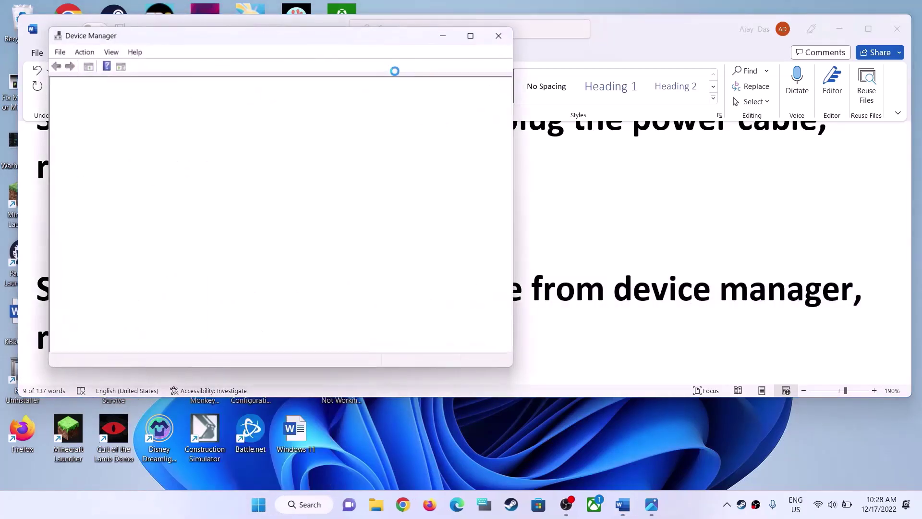
pyautogui.moveTo(330, 41); pyautogui.dragTo(575, 88)
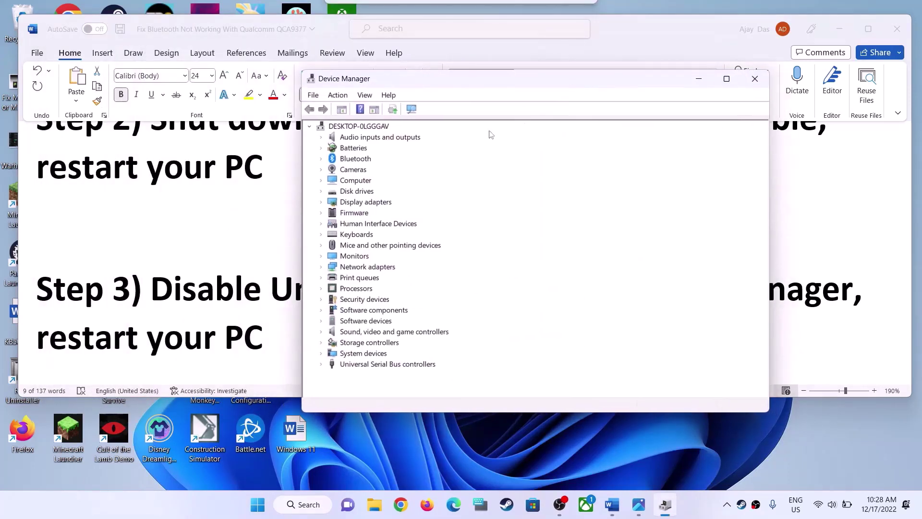
# - Expand the Bluetooth category in the device tree and select the Realtek Bluetooth 5 Adapter
pyautogui.click(353, 162)
pyautogui.click(321, 160)
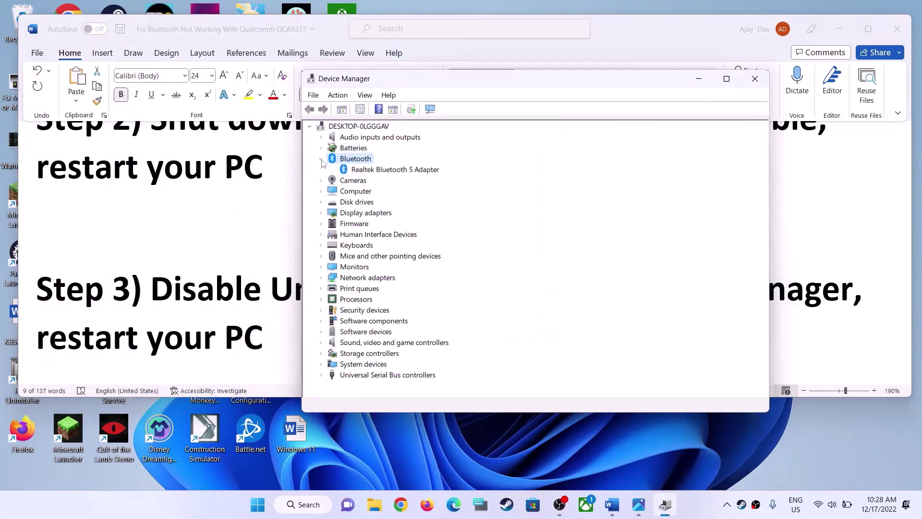
pyautogui.click(388, 170)
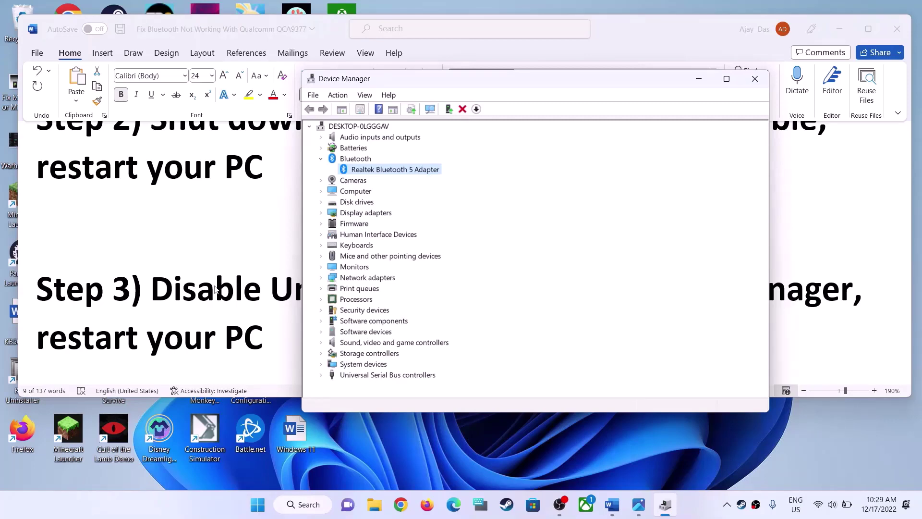
# - Compare the Unknown USB Device example under Step 3 in the Word document with the device list in Device Manager
pyautogui.hotkey('alt', 'Tab')
pyautogui.scroll(-3, 309, 267)
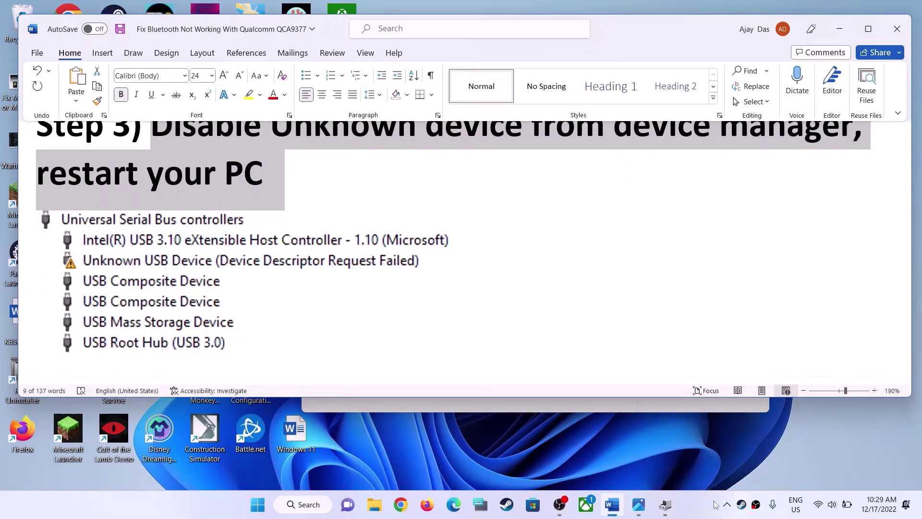
pyautogui.click(665, 504)
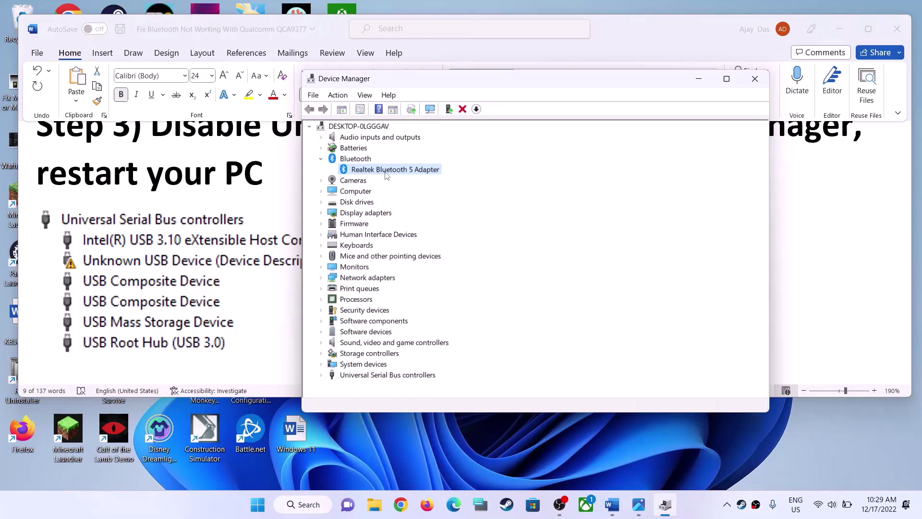
pyautogui.hotkey('alt', 'Tab')
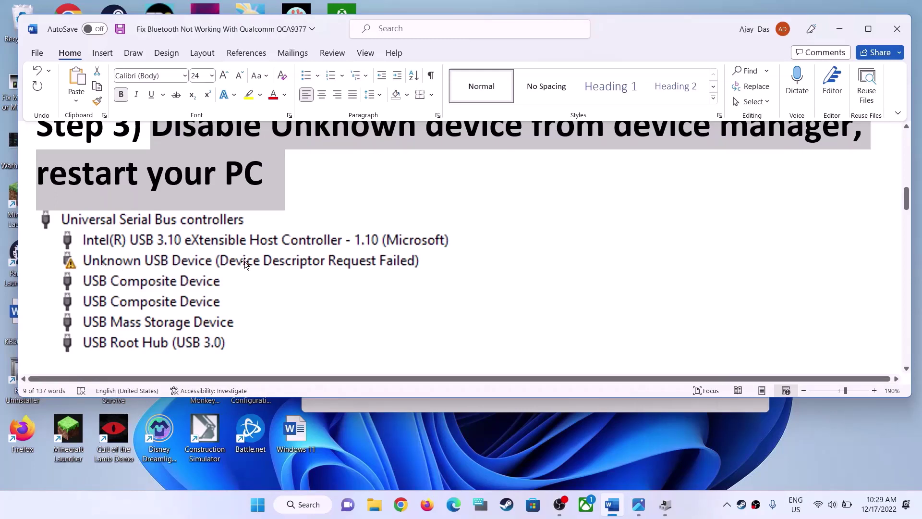
pyautogui.scroll(1, 253, 272)
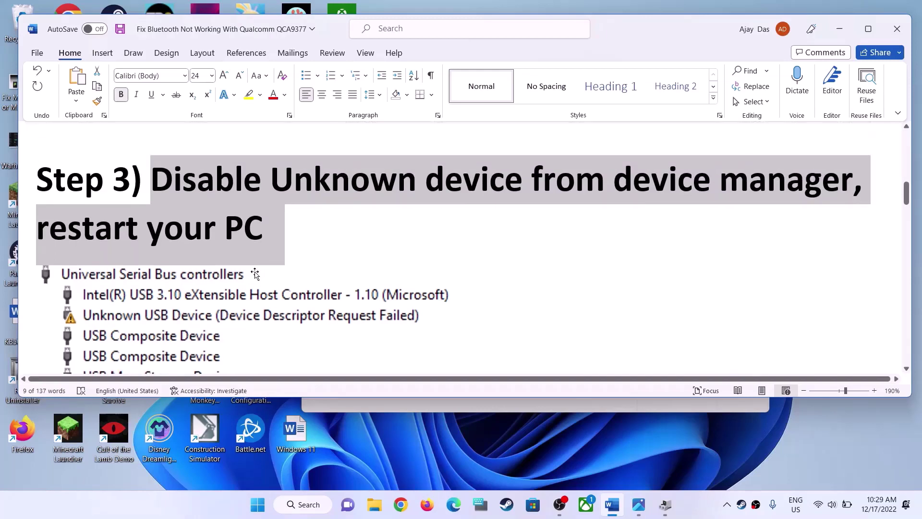
pyautogui.scroll(-1, 254, 273)
pyautogui.click(665, 504)
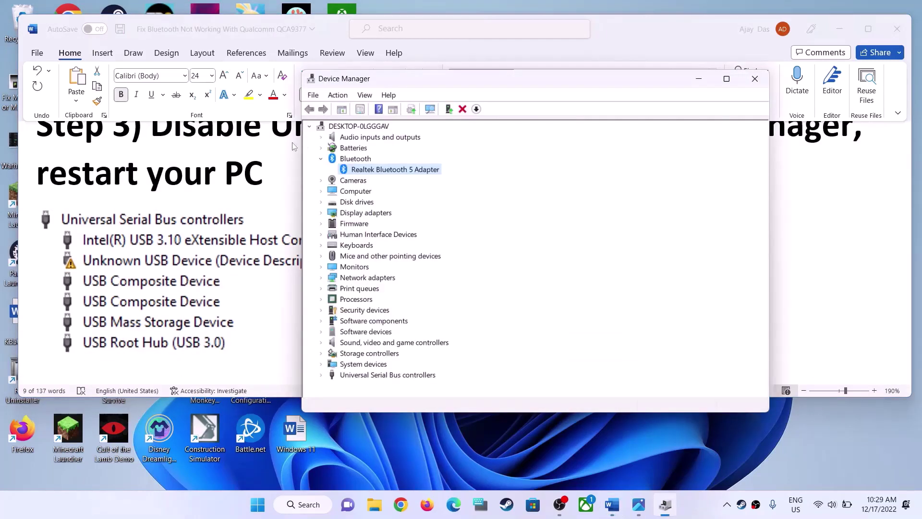
pyautogui.hotkey('alt', 'Tab')
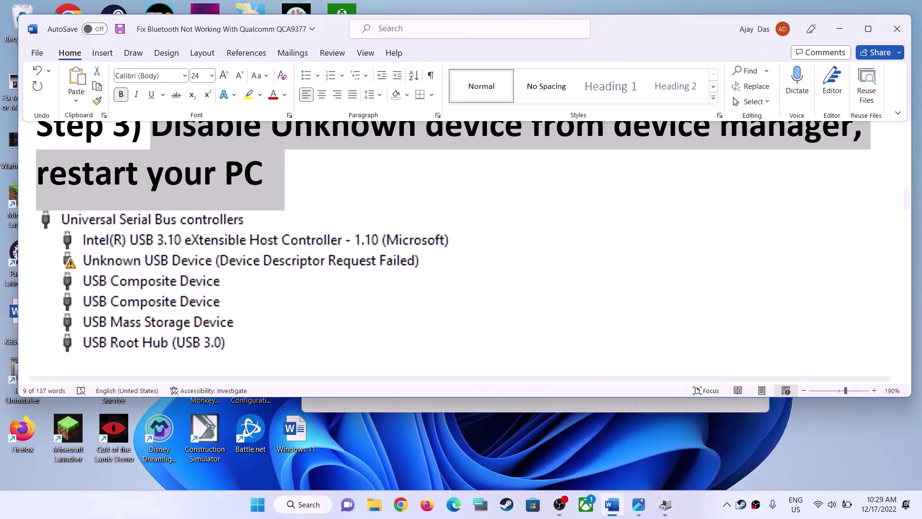
# - Return to Device Manager and expand the Universal Serial Bus controllers category to check for an unknown device
pyautogui.click(665, 504)
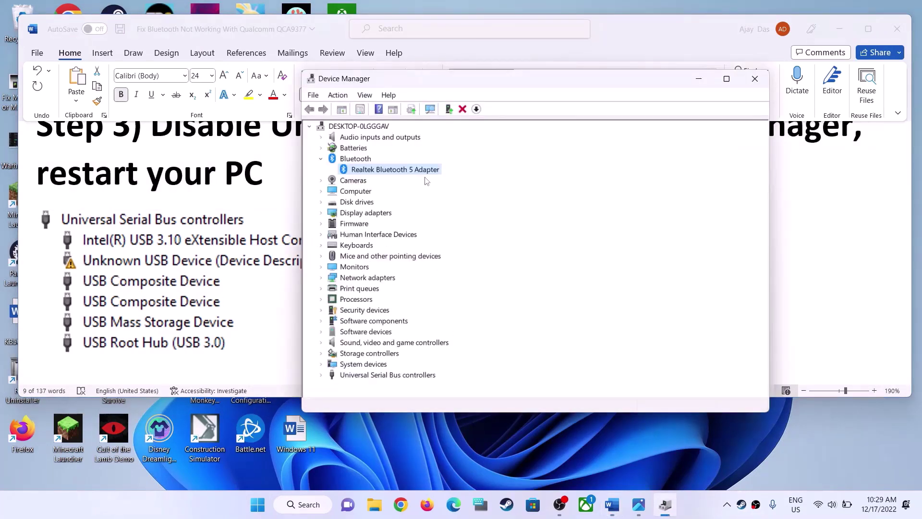
pyautogui.click(321, 375)
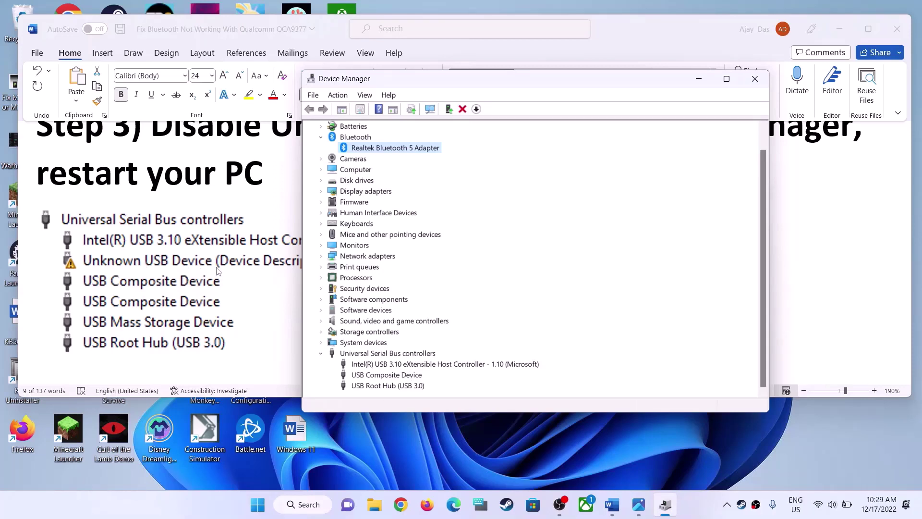
pyautogui.scroll(1, 448, 303)
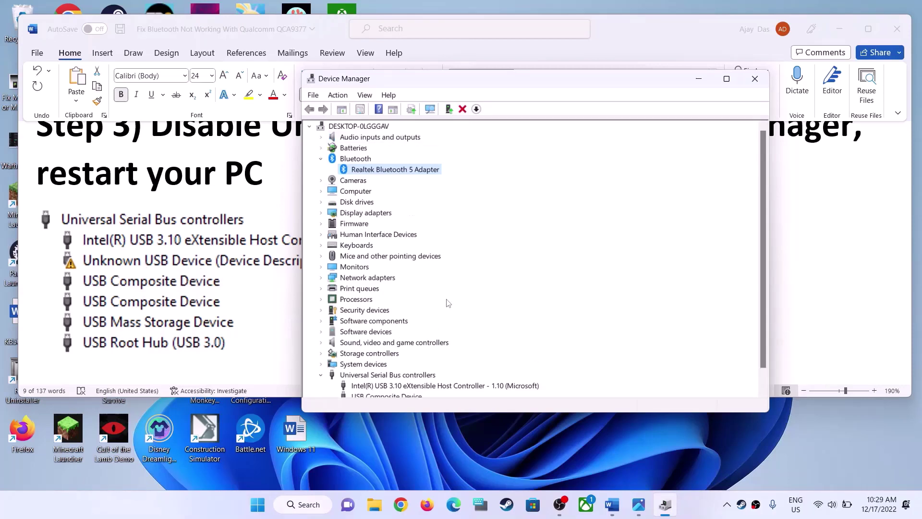
# - Show hidden devices in Device Manager and look through the Universal Serial Bus controllers category for unknown devices
pyautogui.click(338, 95)
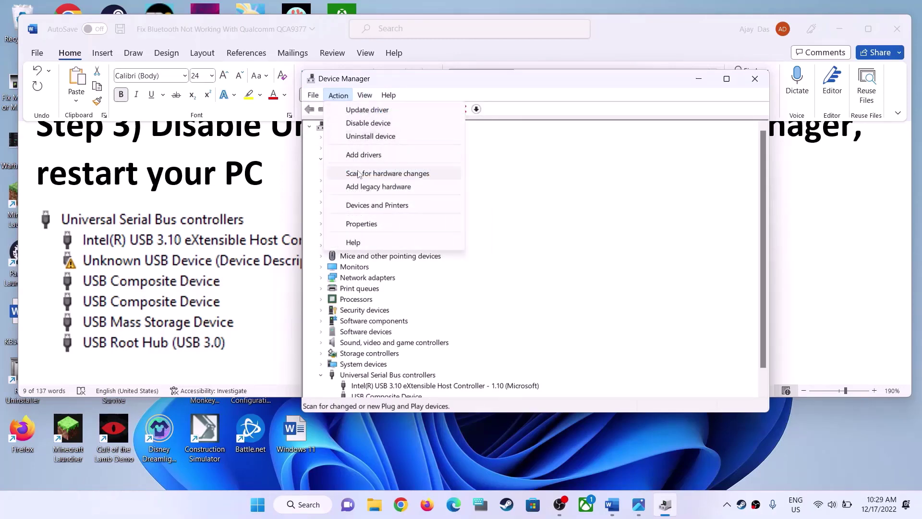
pyautogui.moveTo(364, 92)
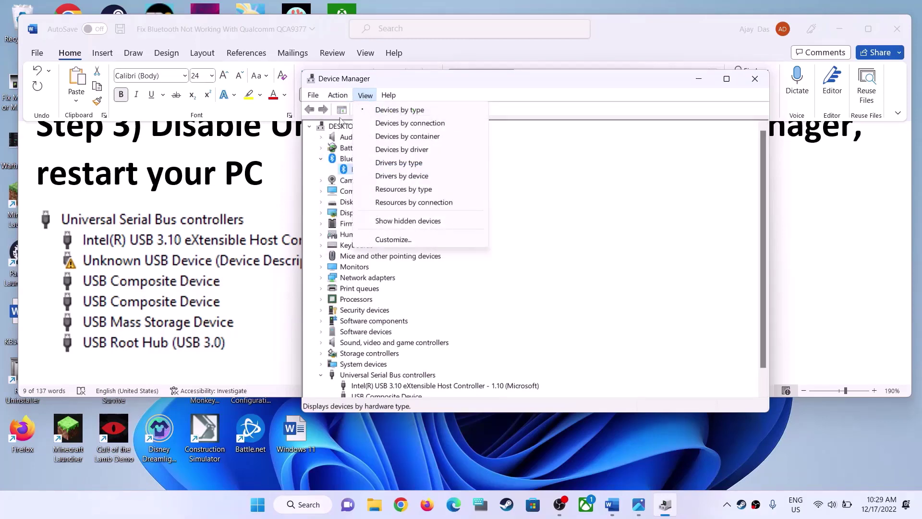
pyautogui.click(341, 130)
pyautogui.click(347, 98)
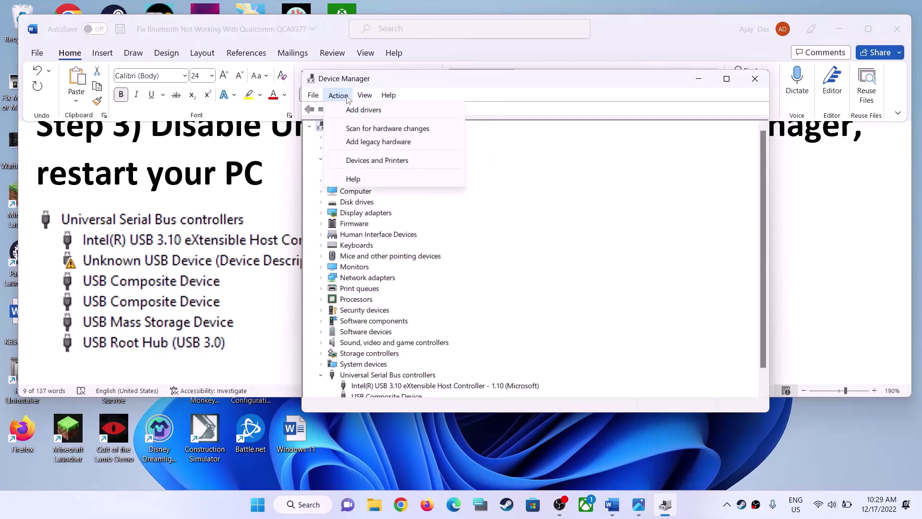
pyautogui.moveTo(363, 97)
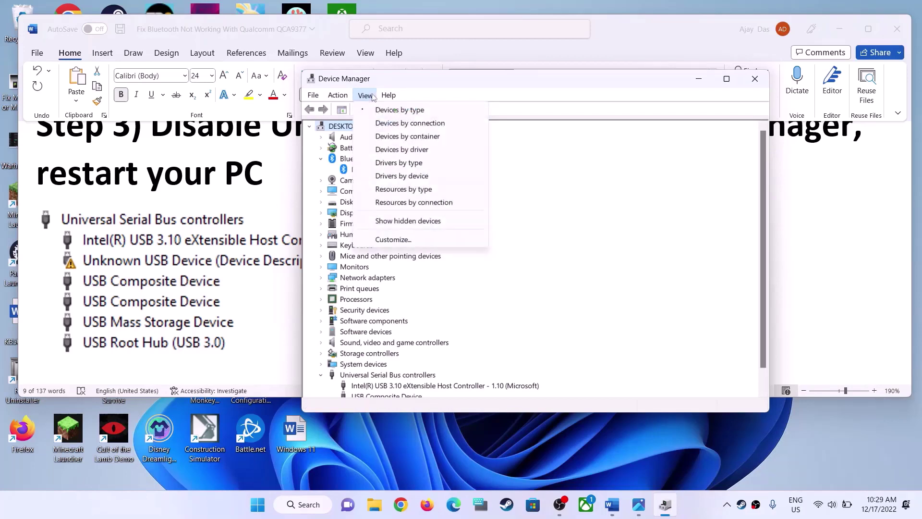
pyautogui.click(406, 221)
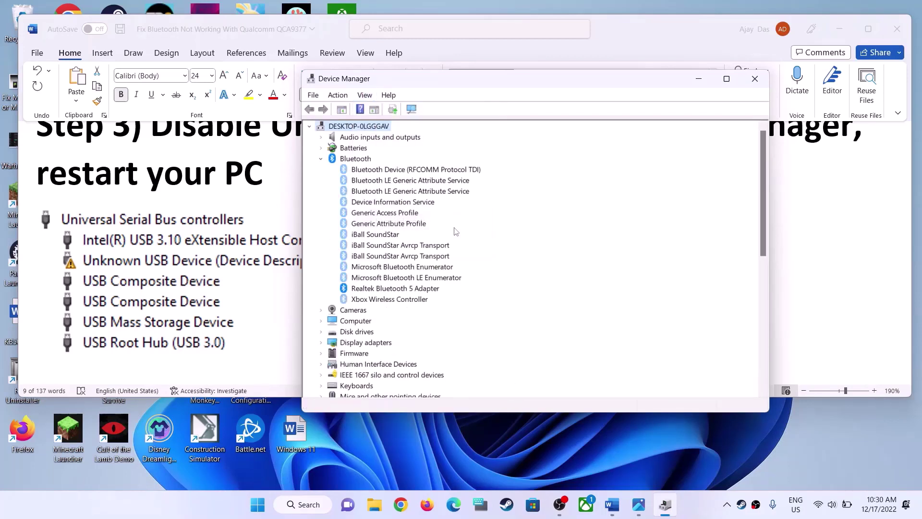
pyautogui.scroll(-10, 451, 238)
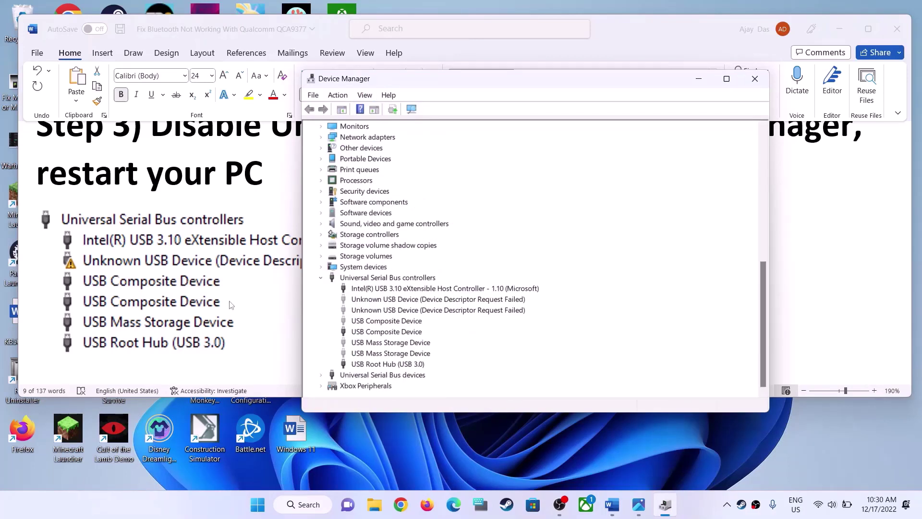
# - Check the Unknown USB Device example in the Word document against Device Manager's list, then return to the Bluetooth category
pyautogui.hotkey('alt', 'Tab')
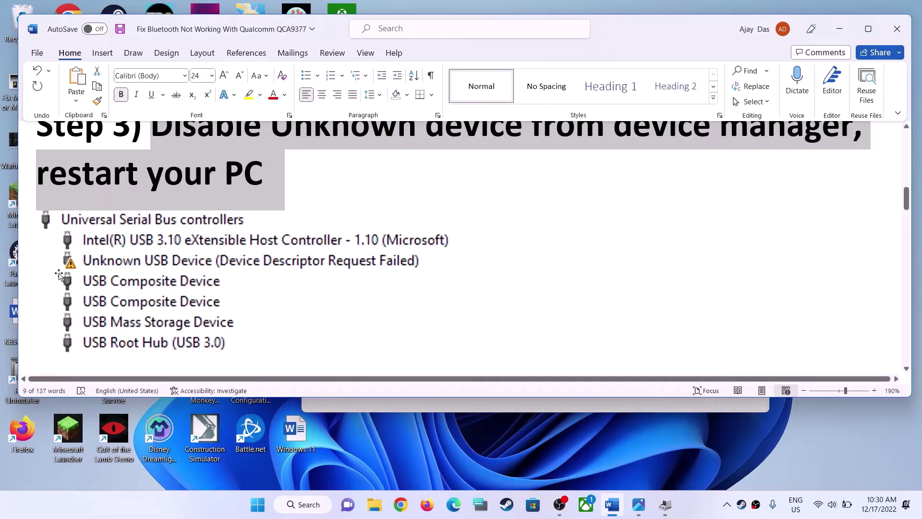
pyautogui.click(672, 513)
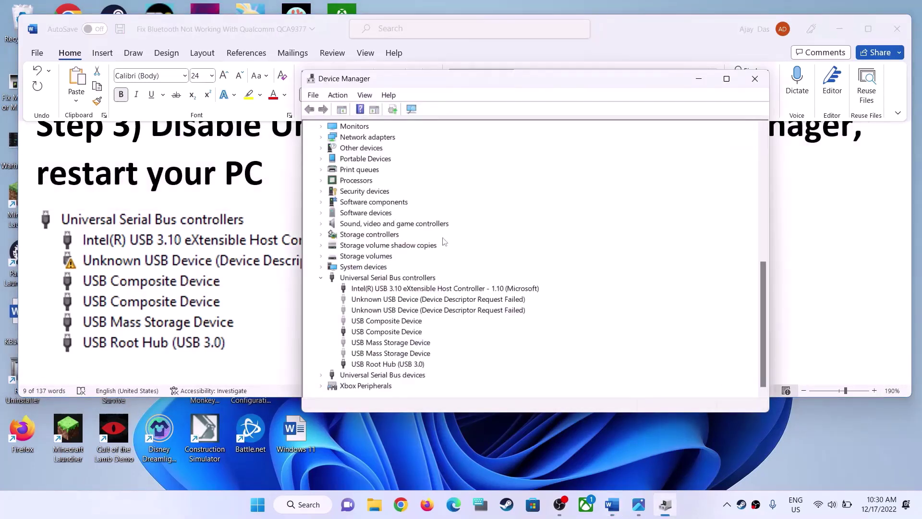
pyautogui.scroll(4, 397, 229)
pyautogui.scroll(5, 398, 229)
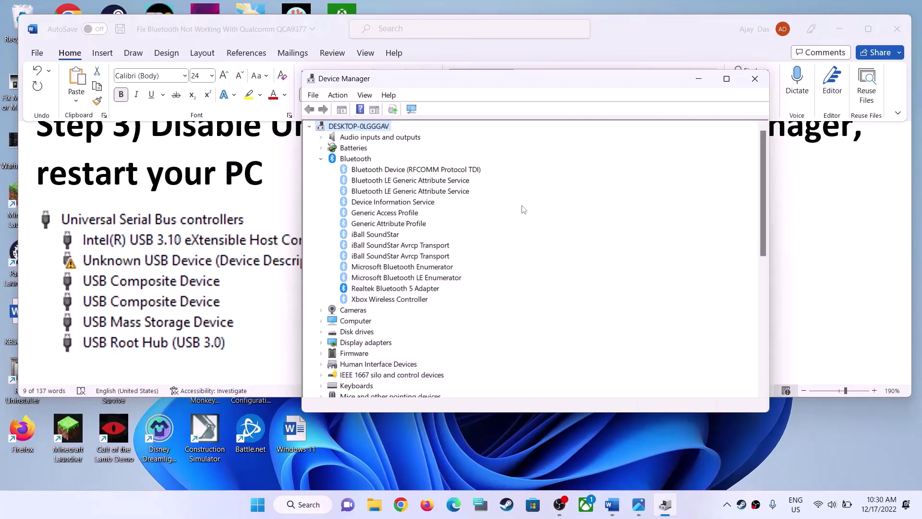
# - Inspect the actions offered for a Bluetooth LE Generic Attribute Service, an Unknown USB Device and a USB Composite Device, looking for Disable device
pyautogui.rightClick(422, 191)
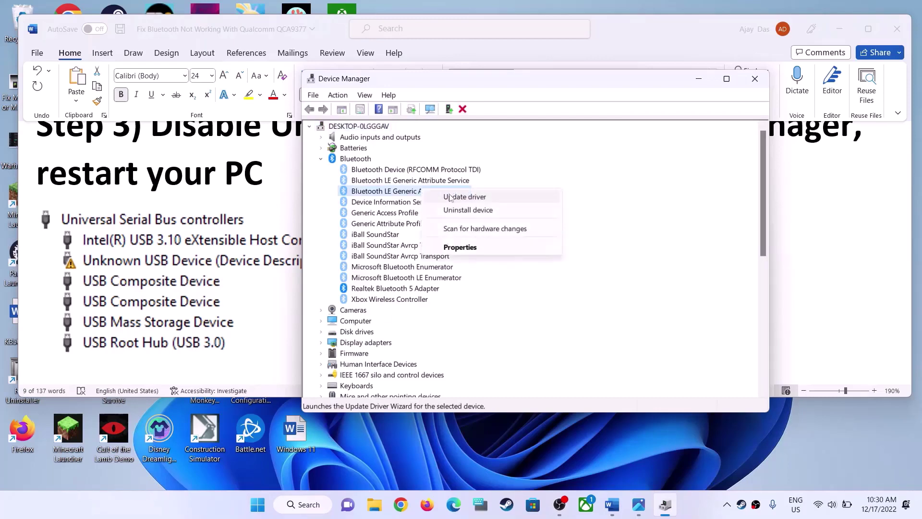
pyautogui.rightClick(364, 211)
pyautogui.click(356, 320)
pyautogui.scroll(-6, 380, 290)
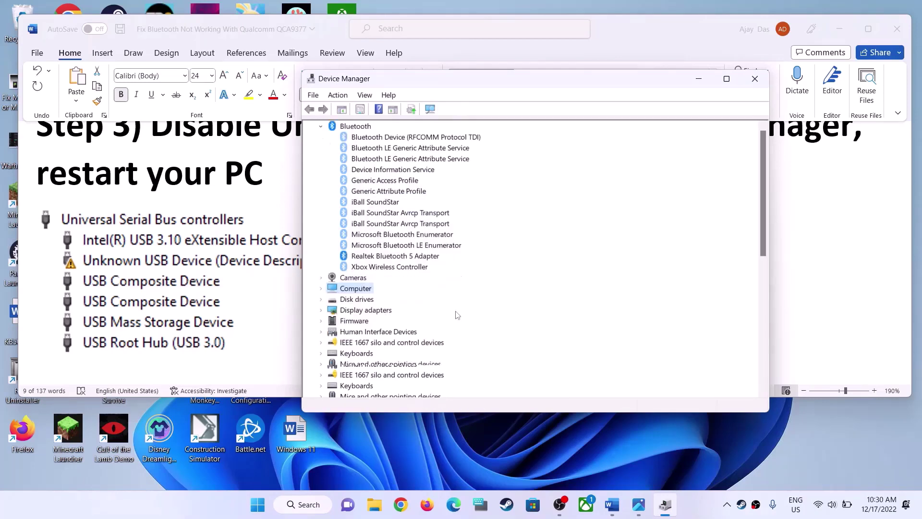
pyautogui.scroll(-3, 339, 323)
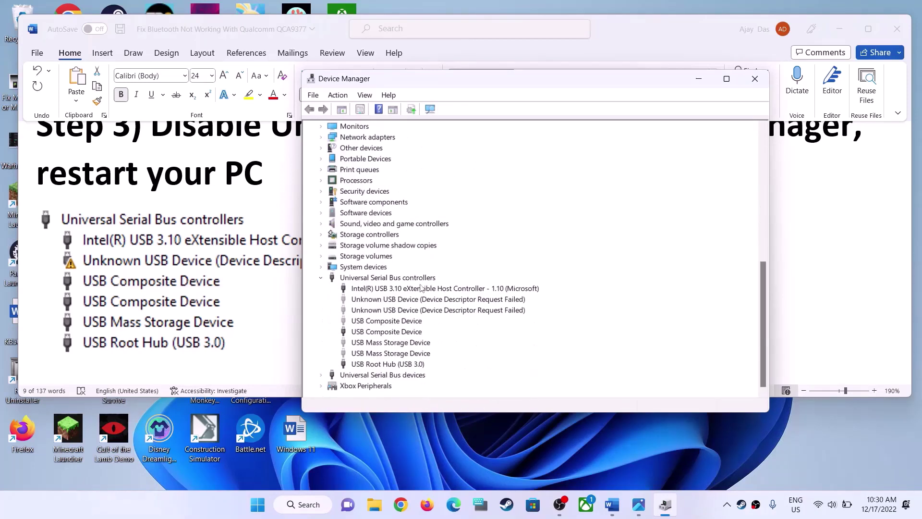
pyautogui.rightClick(399, 301)
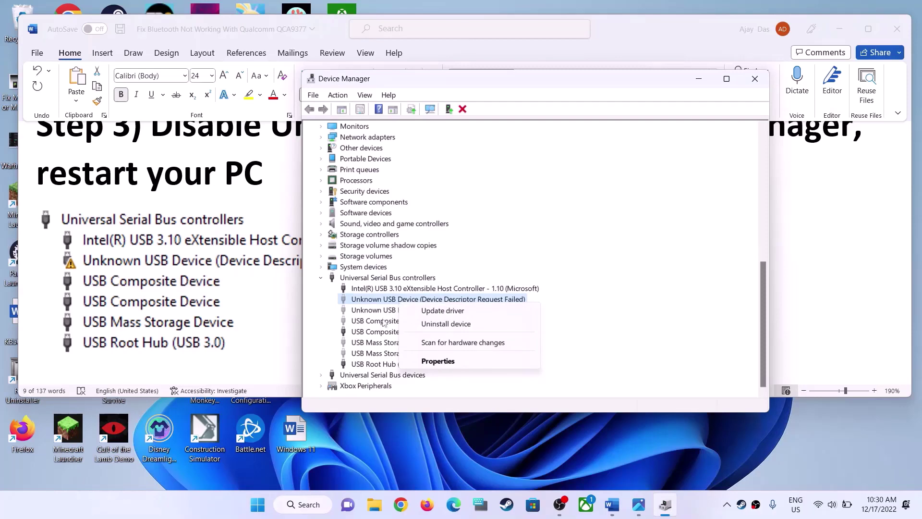
pyautogui.rightClick(369, 332)
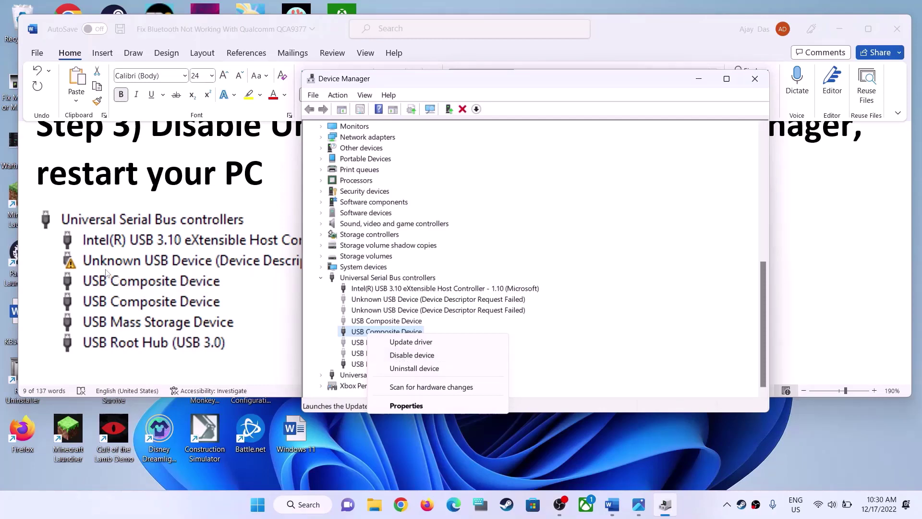
# - Switch to the Word document and highlight "restart your PC" in the Step 3 heading
pyautogui.click(199, 283)
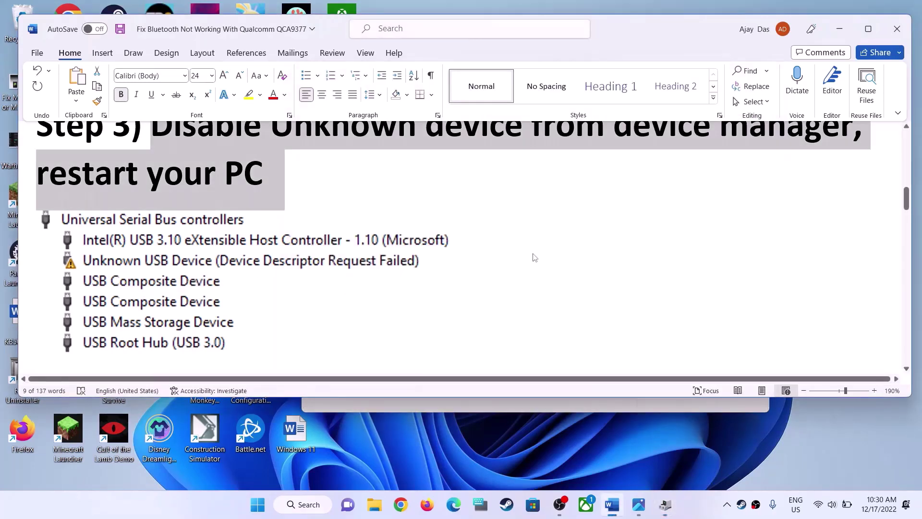
pyautogui.moveTo(283, 166); pyautogui.dragTo(153, 180)
pyautogui.click(302, 239)
pyautogui.hotkey('shift', 'Home')
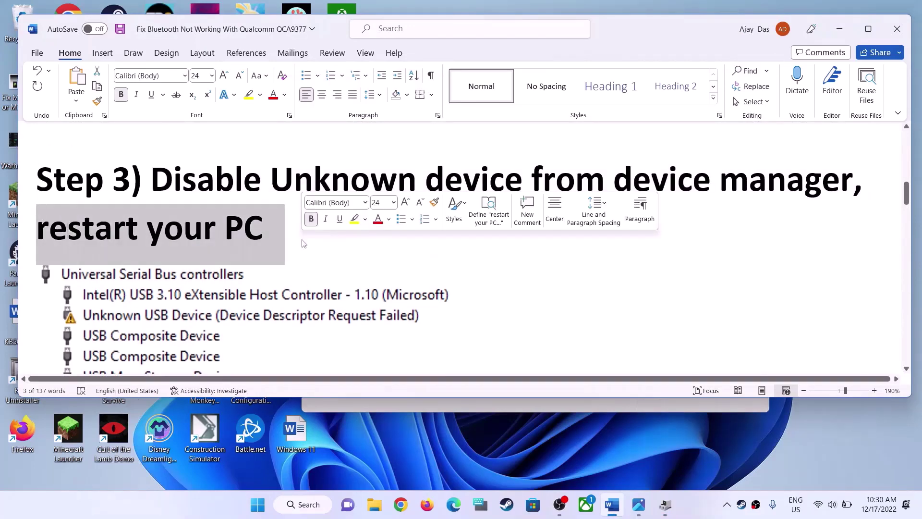
# - Read Step 4 on uninstalling the unknown device, then view the uninstall option for the USB Composite Device in Device Manager
pyautogui.scroll(-8, 253, 251)
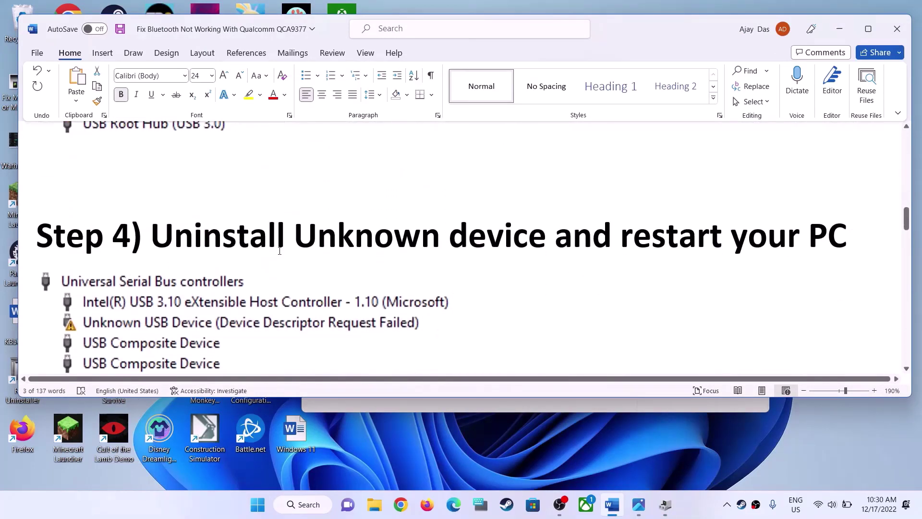
pyautogui.scroll(2, 260, 222)
pyautogui.scroll(-1, 548, 246)
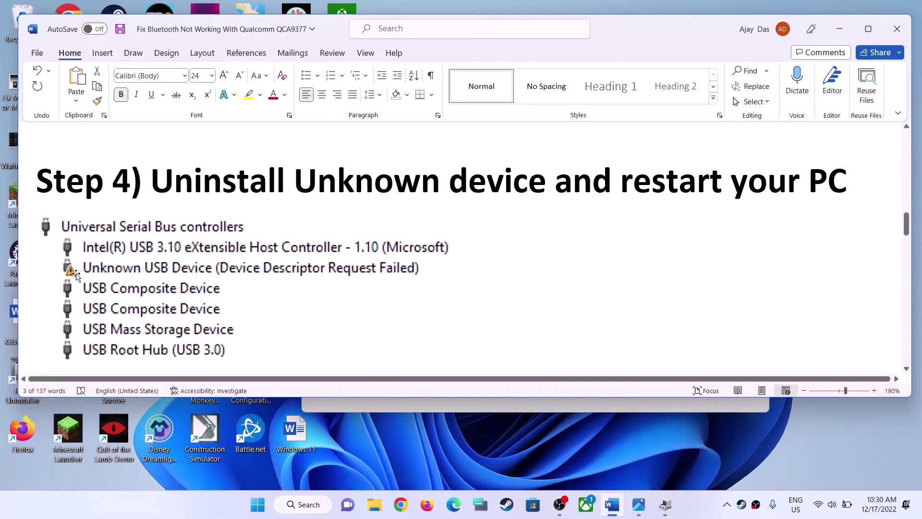
pyautogui.click(664, 504)
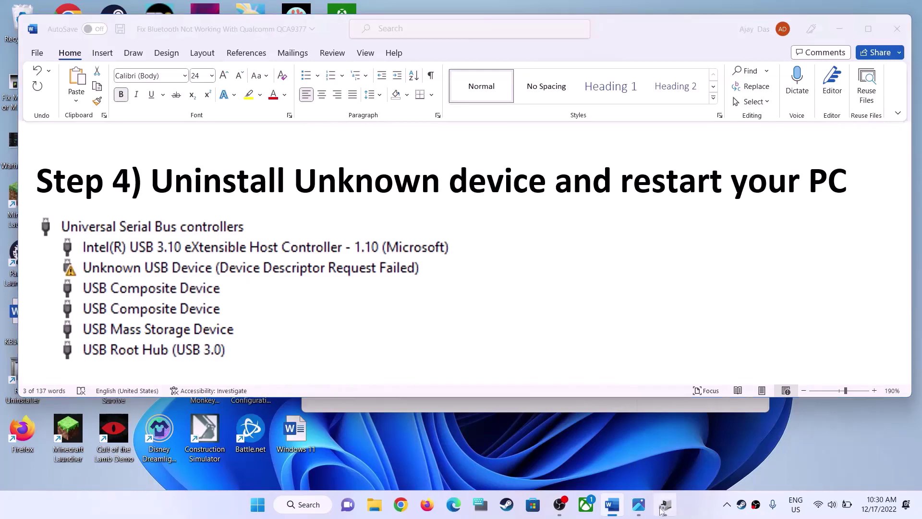
pyautogui.rightClick(378, 335)
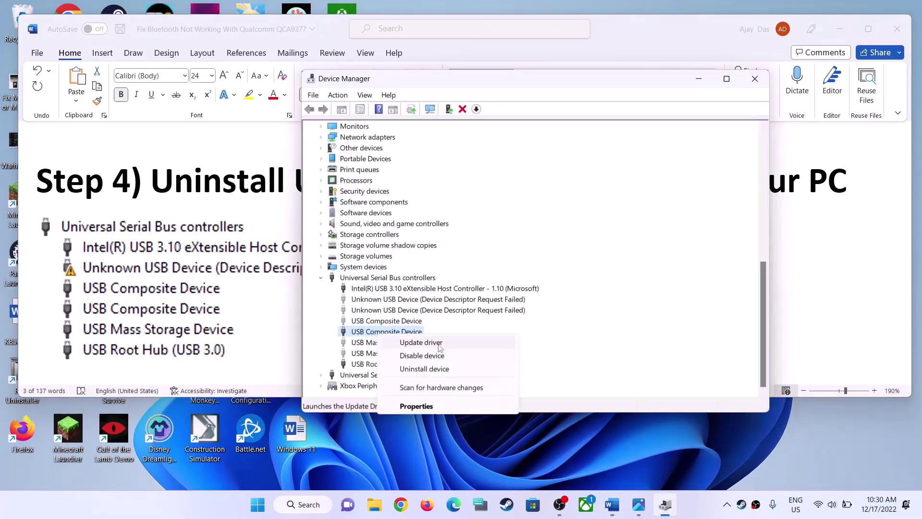
pyautogui.click(253, 319)
# - Display the Windows Restart option without running it, then highlight "restart your PC" in the document's Step 4 heading
pyautogui.click(502, 173)
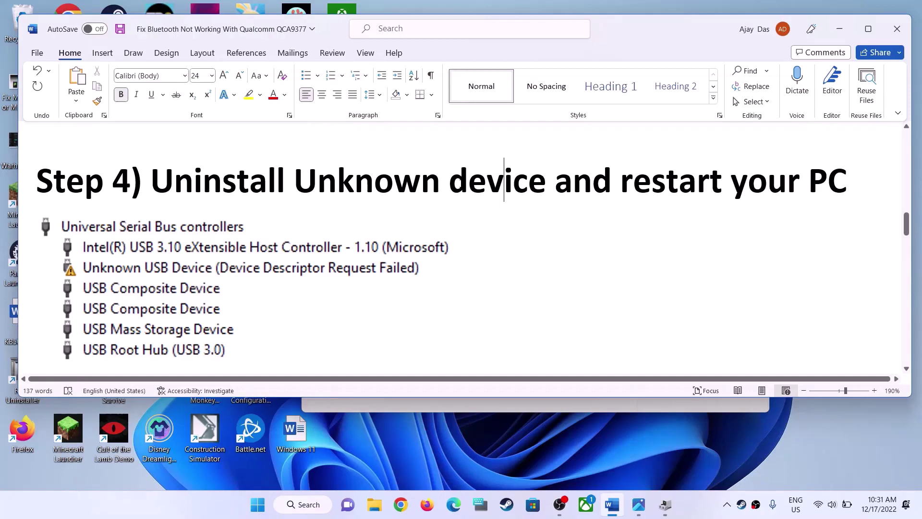
pyautogui.click(258, 505)
pyautogui.click(609, 463)
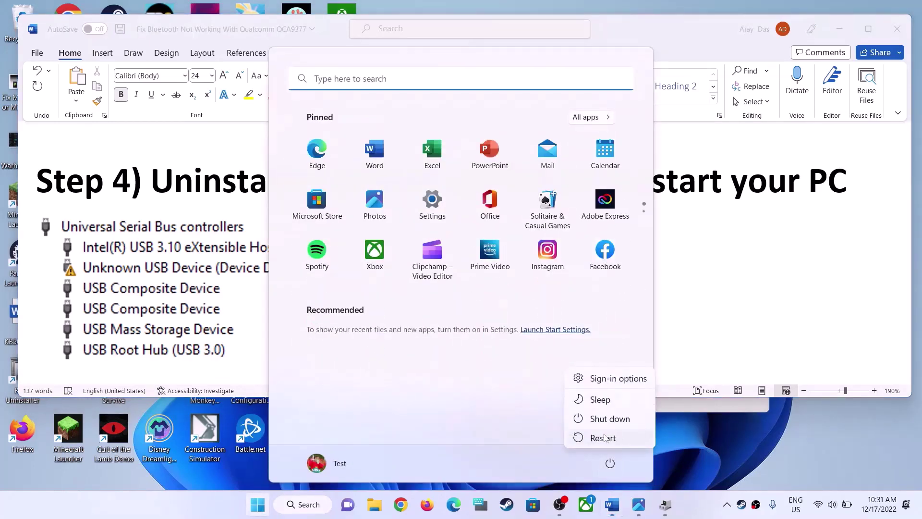
pyautogui.press('Escape')
pyautogui.click(236, 205)
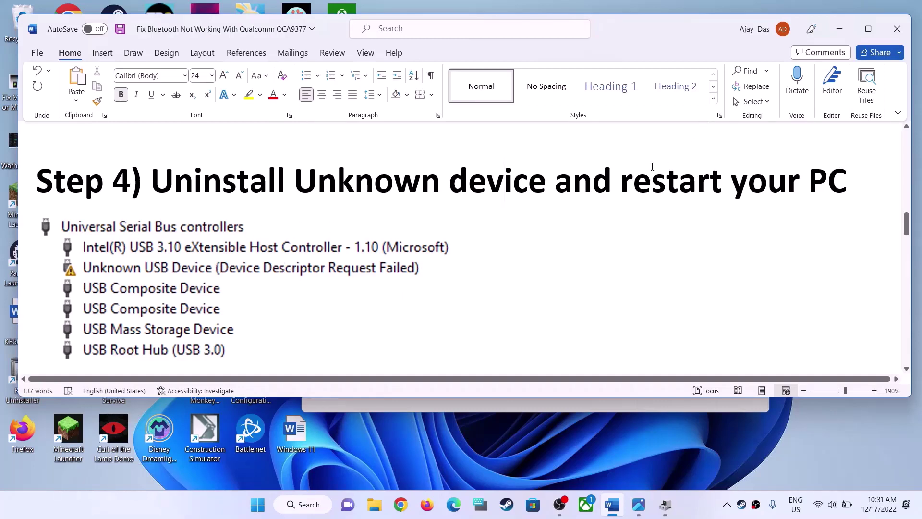
pyautogui.moveTo(621, 182); pyautogui.dragTo(858, 181)
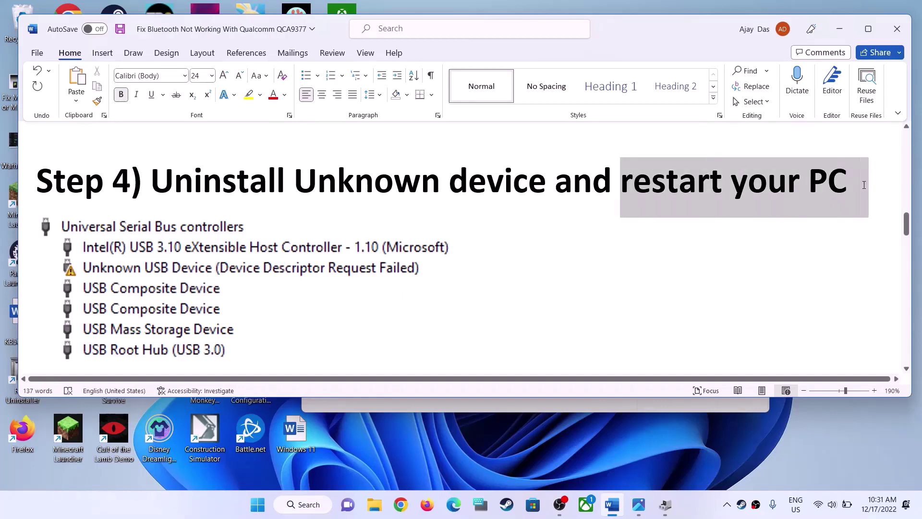
pyautogui.click(343, 262)
# - Highlight "Run a Bluetooth Troubleshooter" in the Step 5 heading and open Windows Settings
pyautogui.scroll(-3, 344, 262)
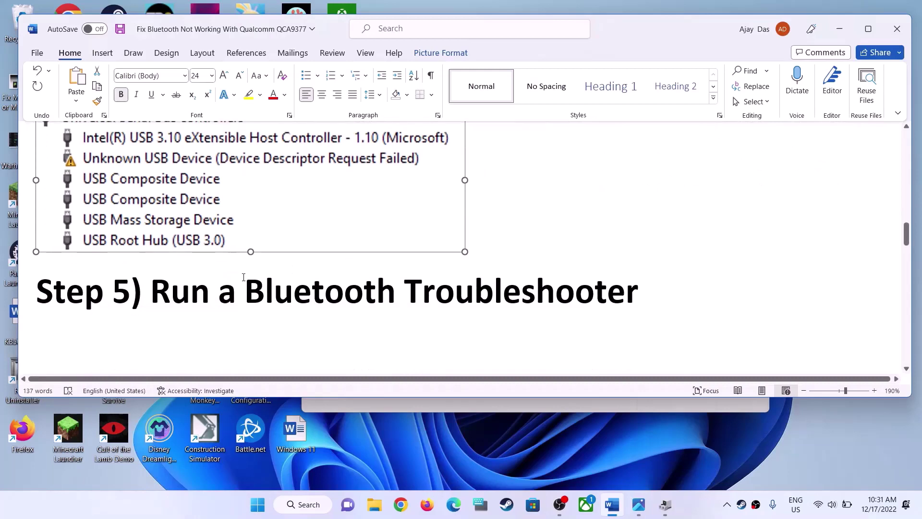
pyautogui.moveTo(161, 296); pyautogui.dragTo(638, 294)
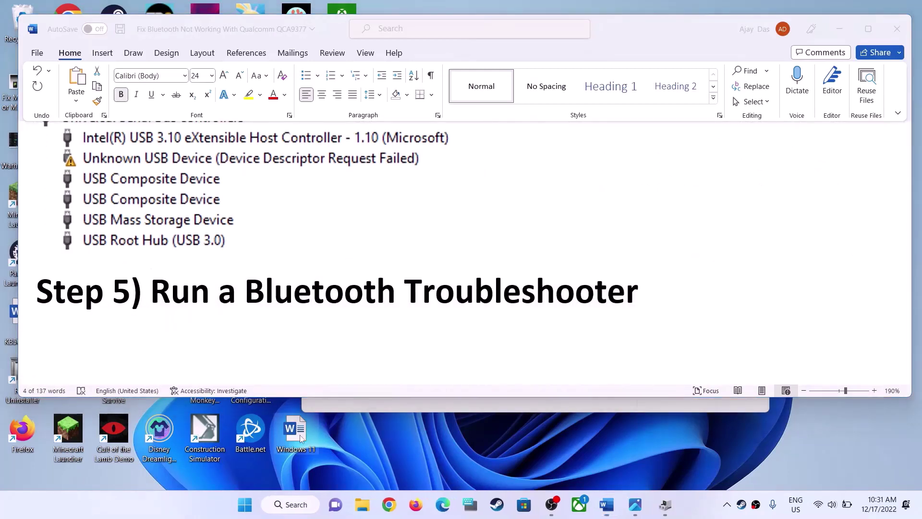
pyautogui.press('super+i')
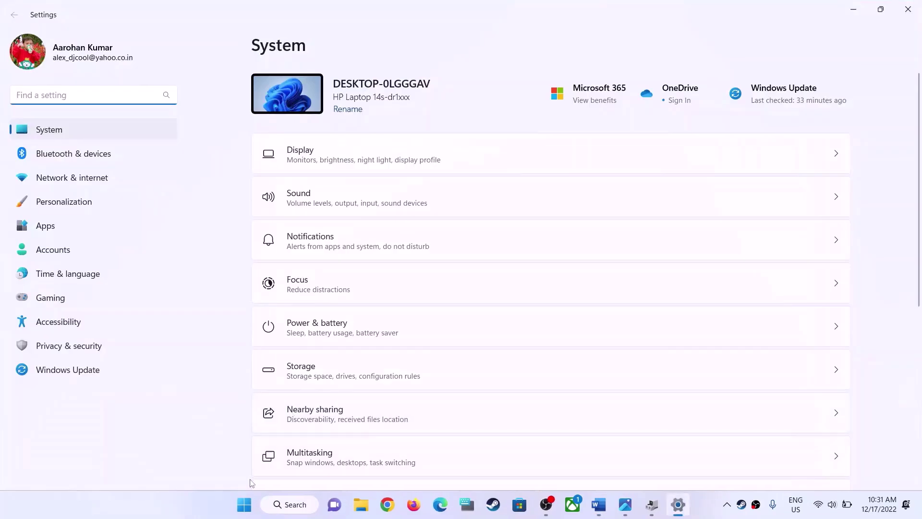
pyautogui.press('super')
pyautogui.press('super')
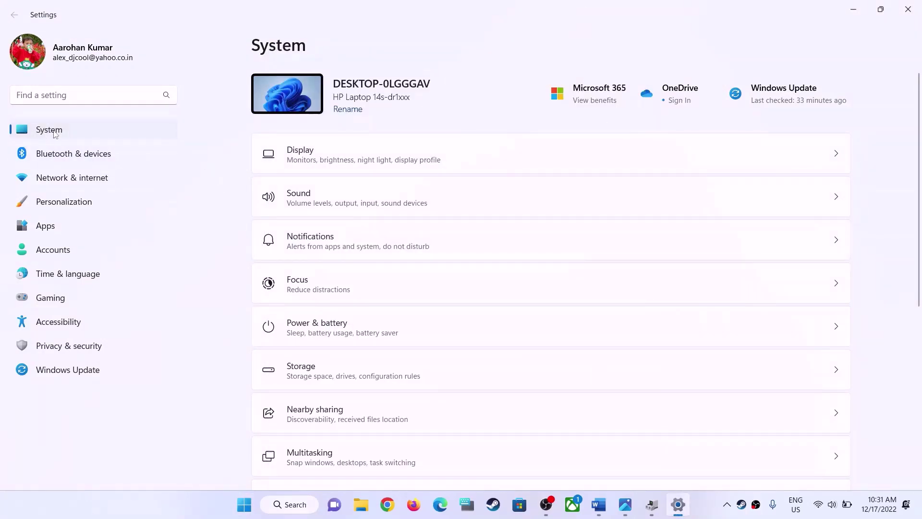
# - Open Other troubleshooters in the System Troubleshoot settings and locate the Bluetooth troubleshooter
pyautogui.scroll(-5, 432, 286)
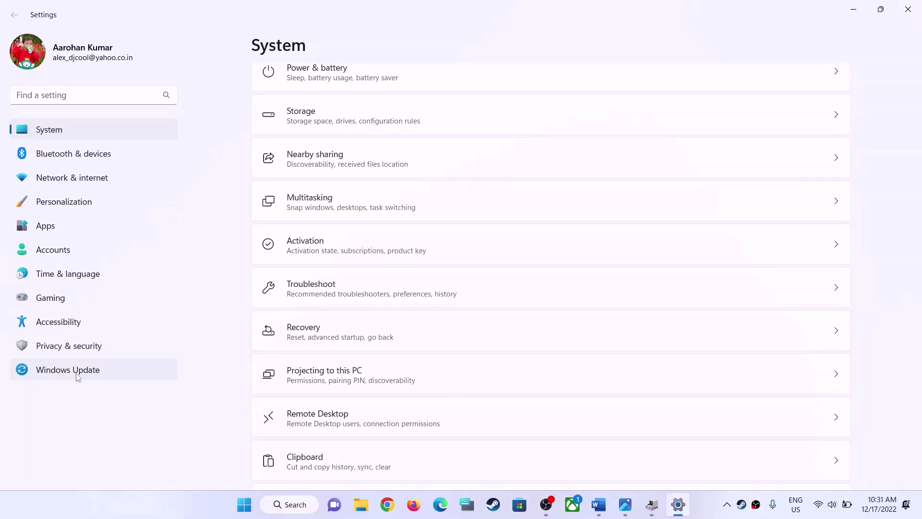
pyautogui.click(312, 288)
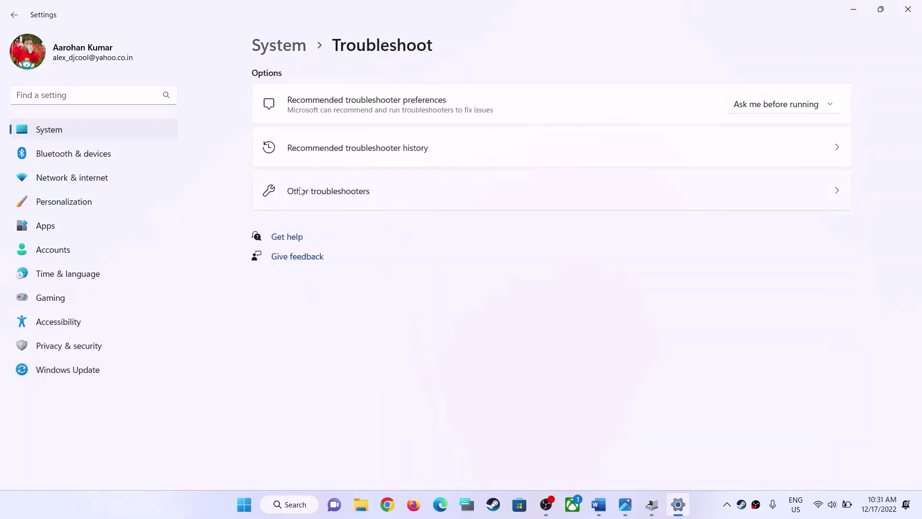
pyautogui.click(332, 194)
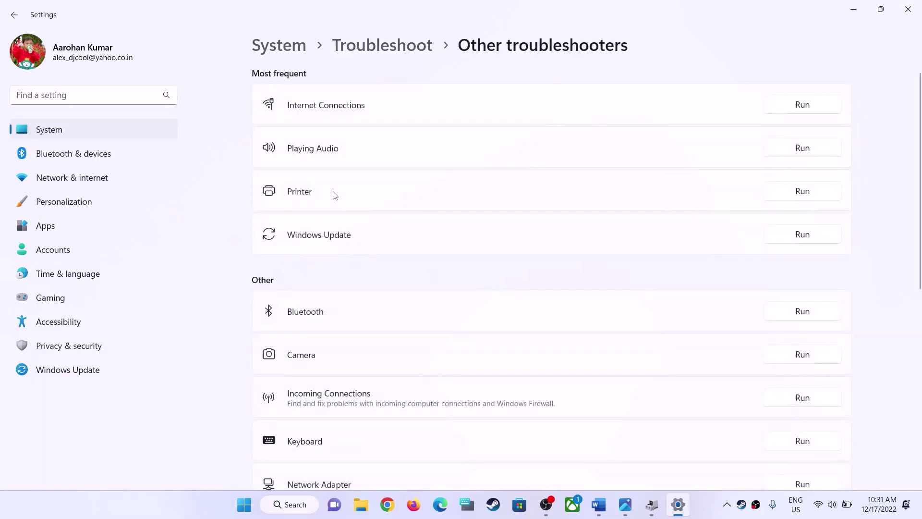
pyautogui.scroll(-2, 370, 229)
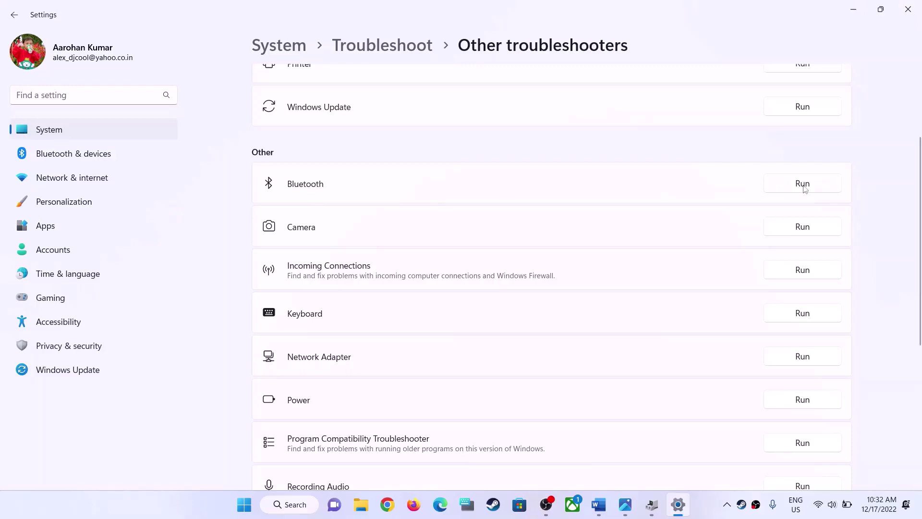
# - Return to the Word document and extend the Step 6 heading to read "Update Windows 11/10"
pyautogui.click(854, 17)
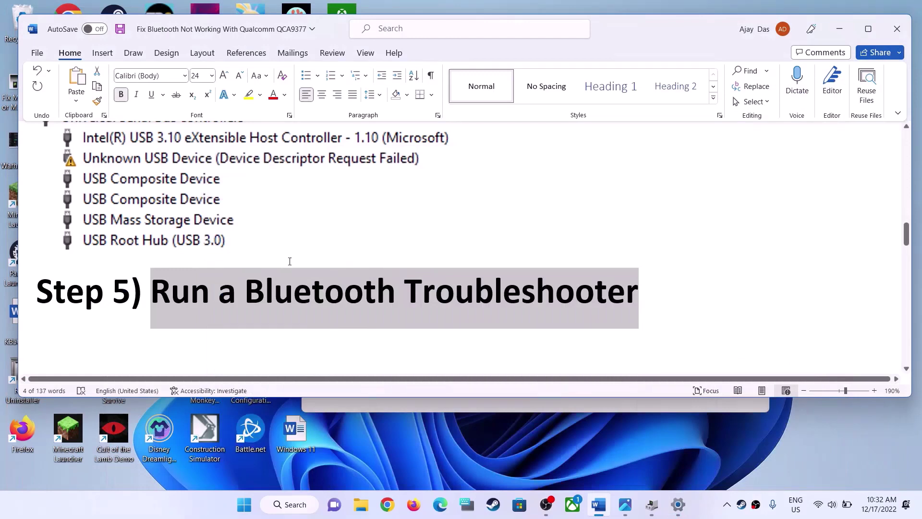
pyautogui.scroll(-3, 289, 261)
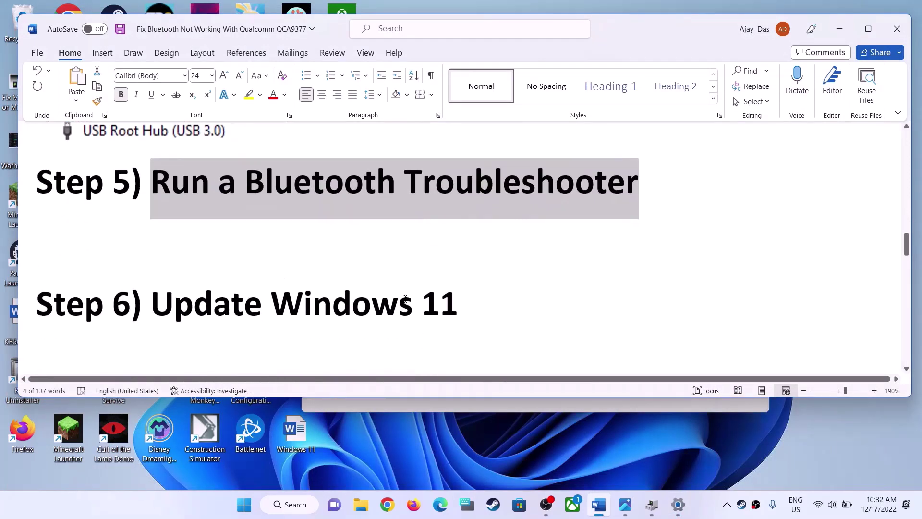
pyautogui.moveTo(151, 303); pyautogui.dragTo(483, 313)
pyautogui.click(477, 309)
pyautogui.write('/')
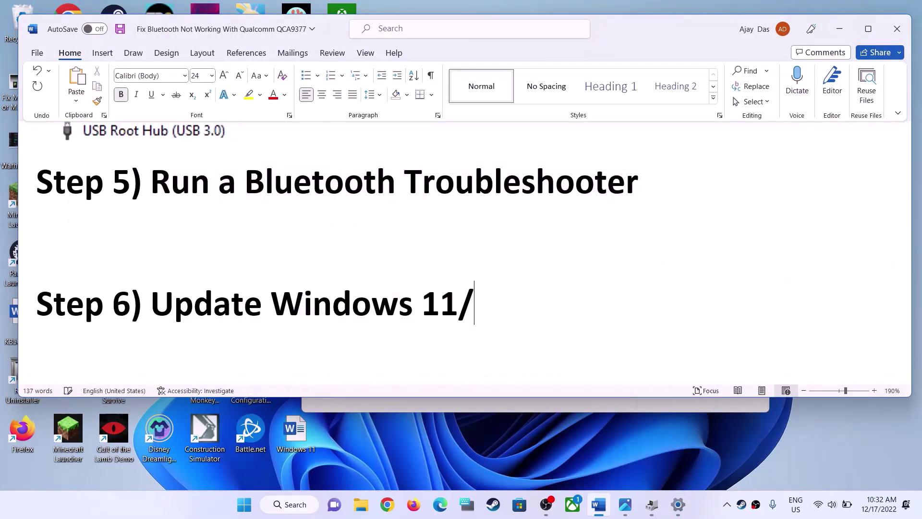
pyautogui.write('10')
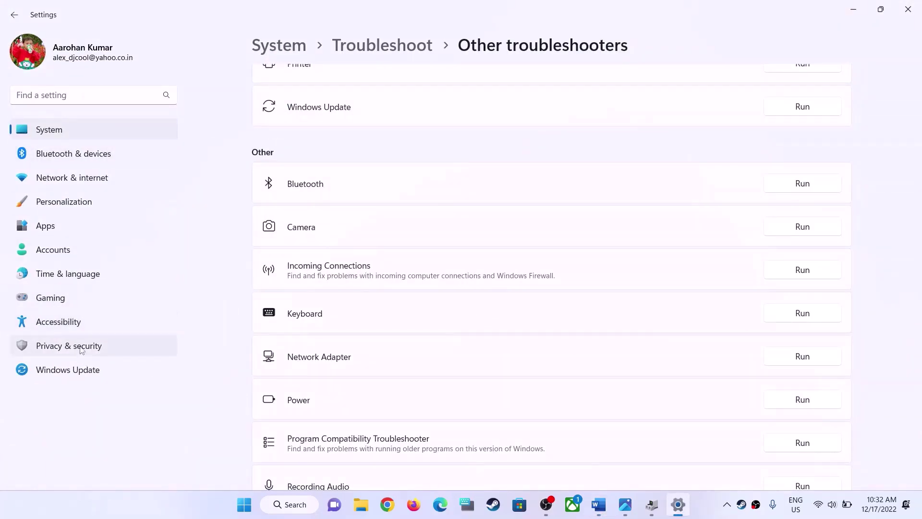
# - Check for updates on the Windows Update page in Settings, then minimize Settings
pyautogui.click(60, 368)
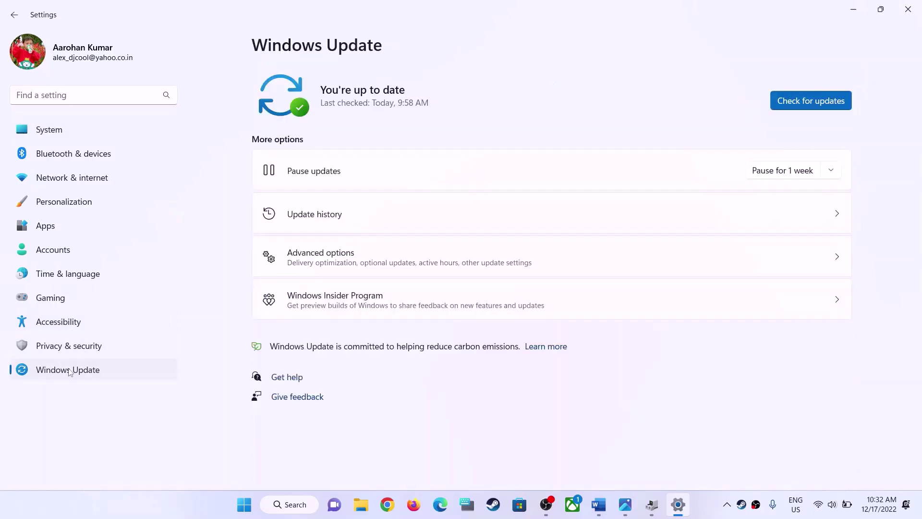
pyautogui.click(831, 101)
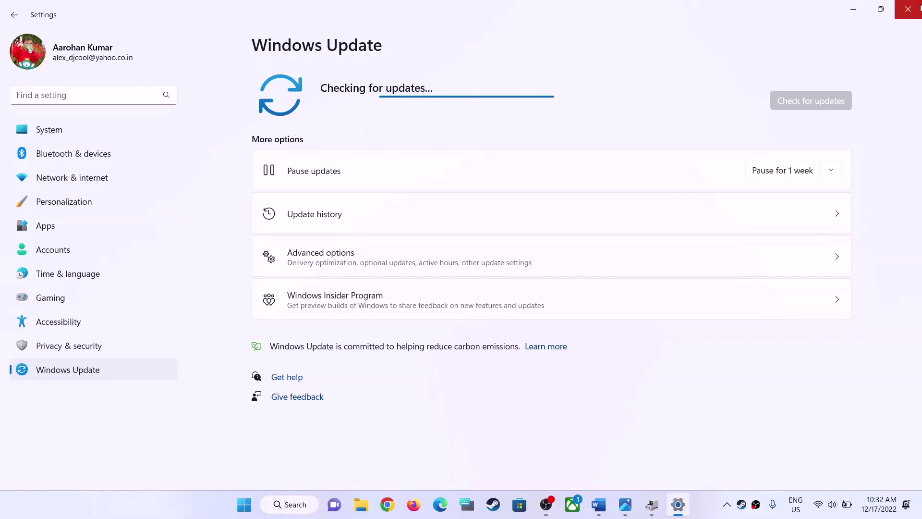
pyautogui.click(853, 9)
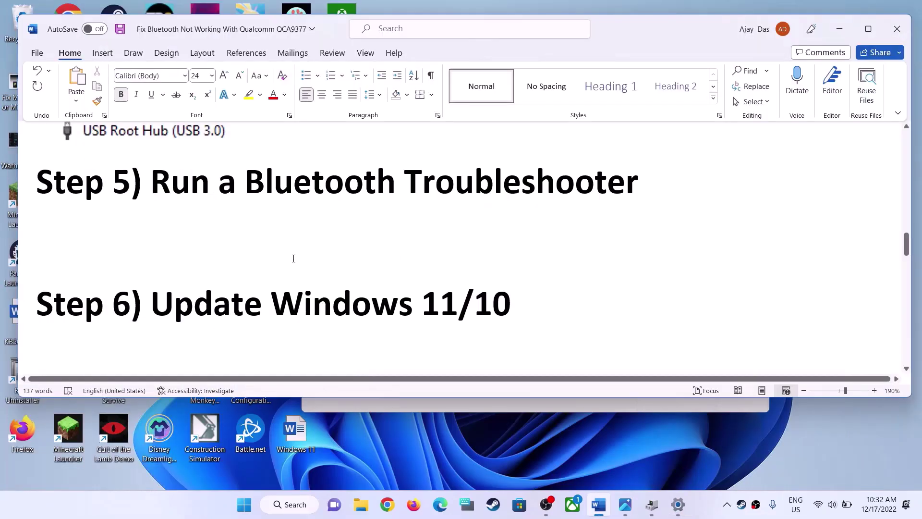
# - Highlight "Disable Bluetooth in Device Manager" in the Step 7 heading and open a fresh Device Manager window over the document
pyautogui.scroll(-5, 294, 258)
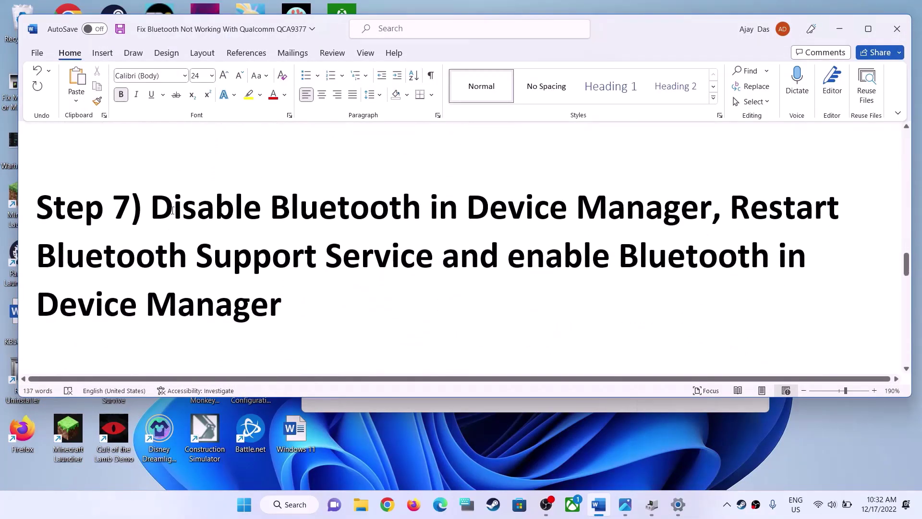
pyautogui.moveTo(184, 209); pyautogui.dragTo(710, 211)
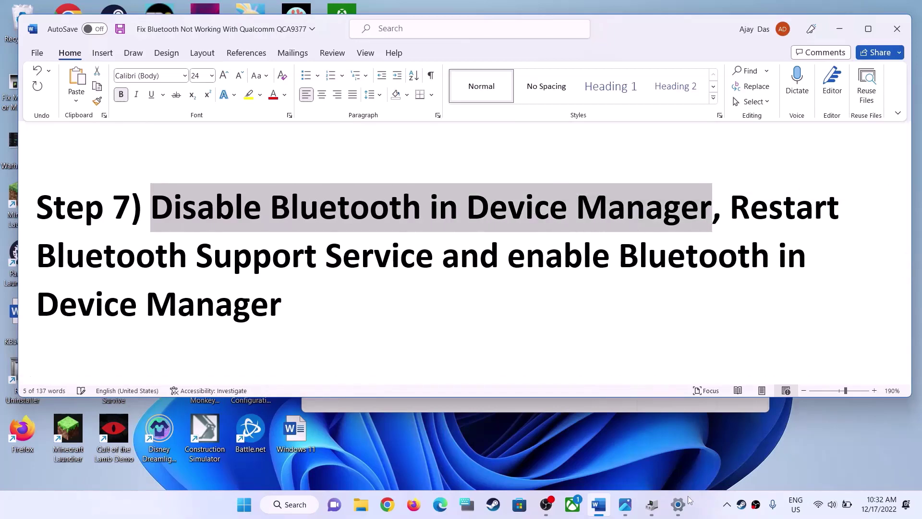
pyautogui.click(653, 513)
pyautogui.click(754, 77)
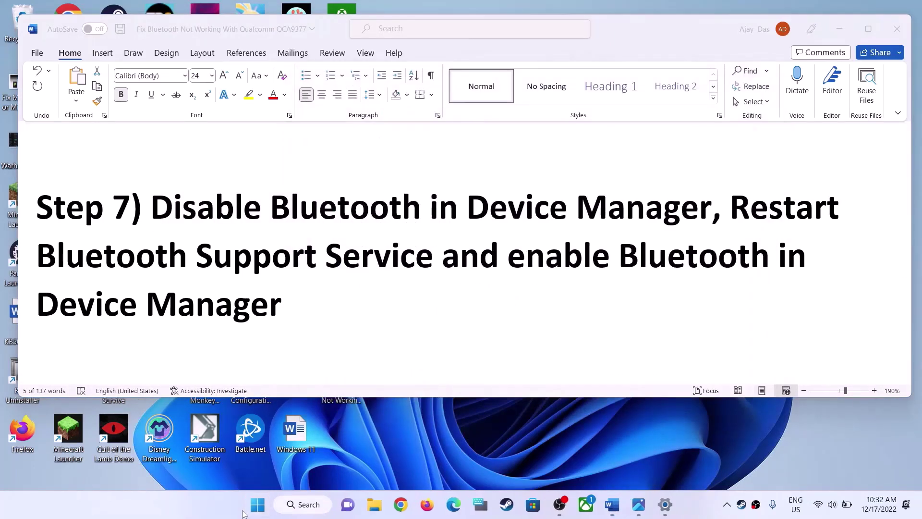
pyautogui.rightClick(256, 505)
pyautogui.click(250, 245)
pyautogui.moveTo(344, 36); pyautogui.dragTo(593, 75)
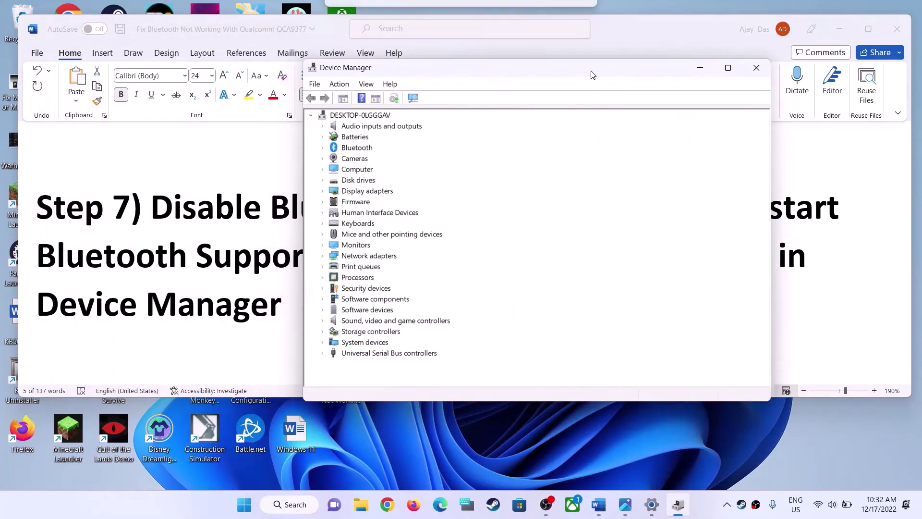
# - Disable the Realtek Bluetooth 5 Adapter under the Bluetooth category in Device Manager
pyautogui.click(323, 148)
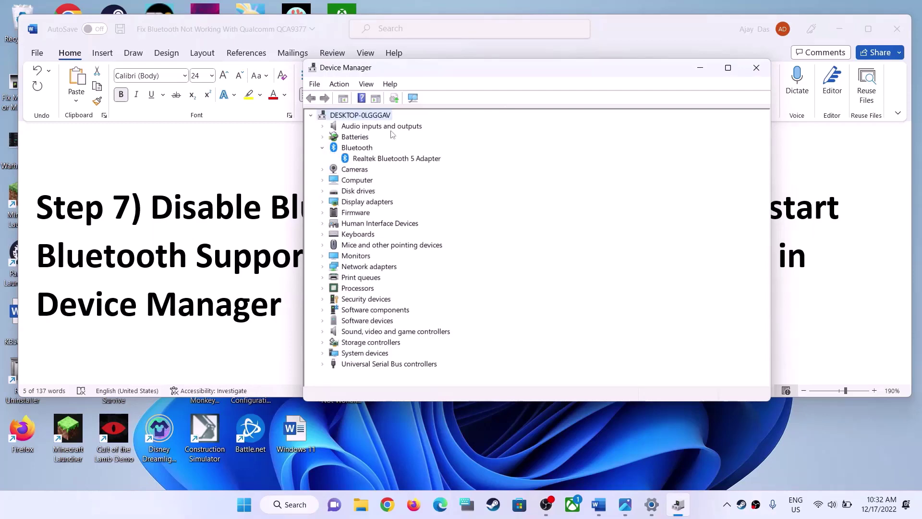
pyautogui.moveTo(515, 78); pyautogui.dragTo(586, 186)
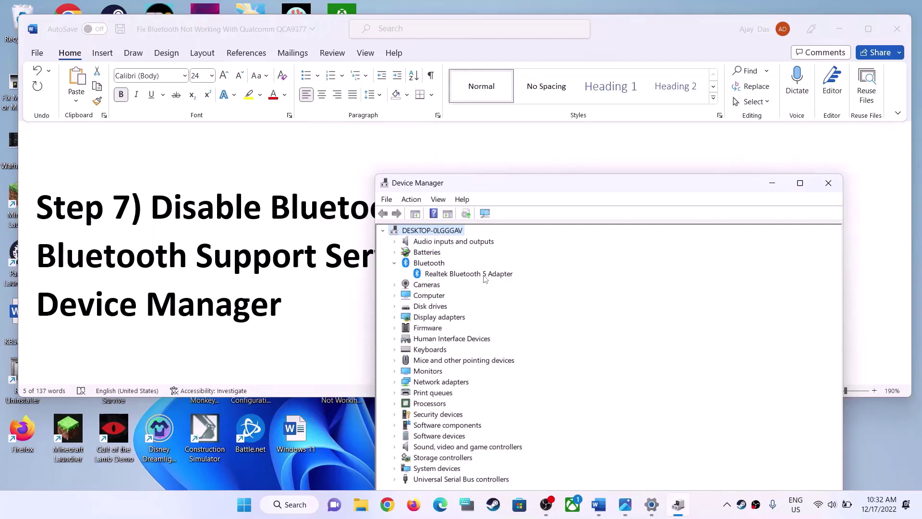
pyautogui.click(454, 275)
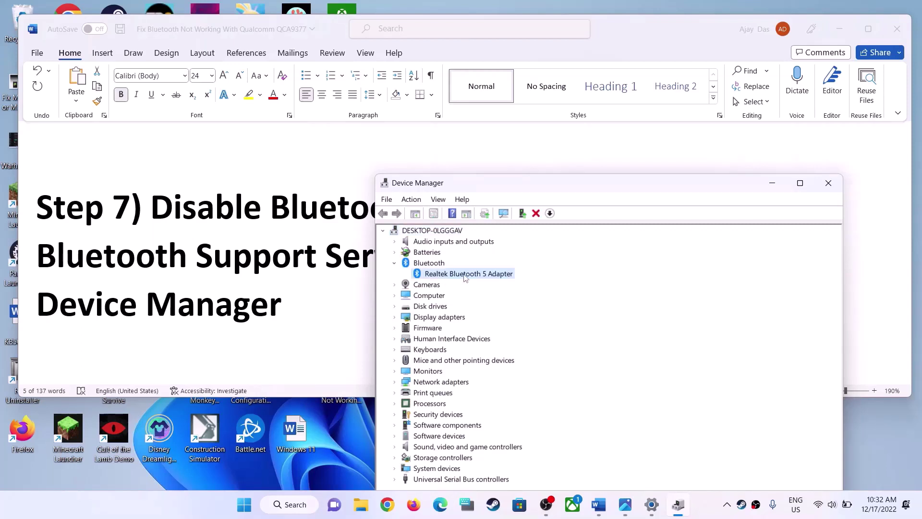
pyautogui.rightClick(465, 278)
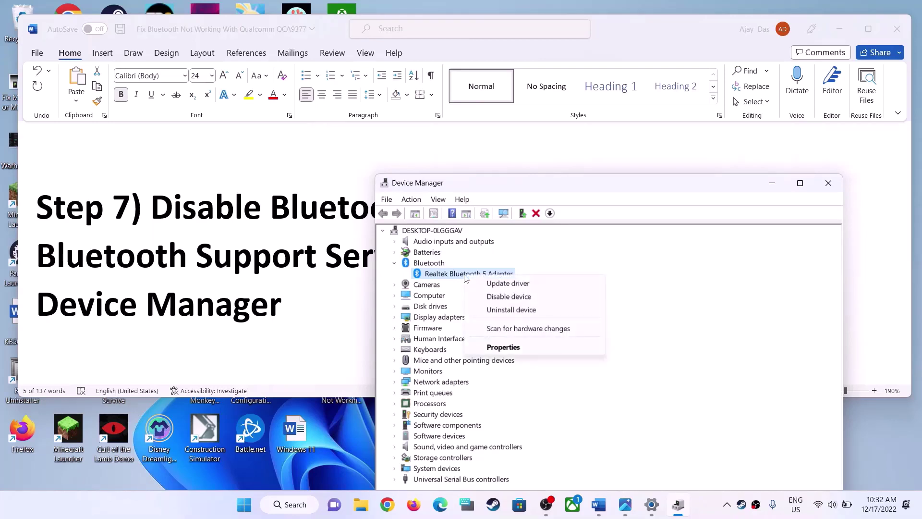
pyautogui.click(530, 300)
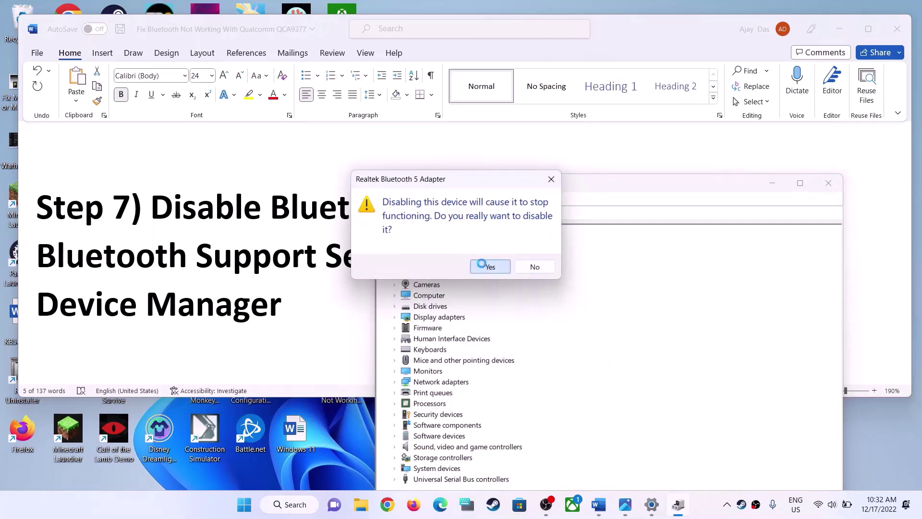
pyautogui.click(483, 267)
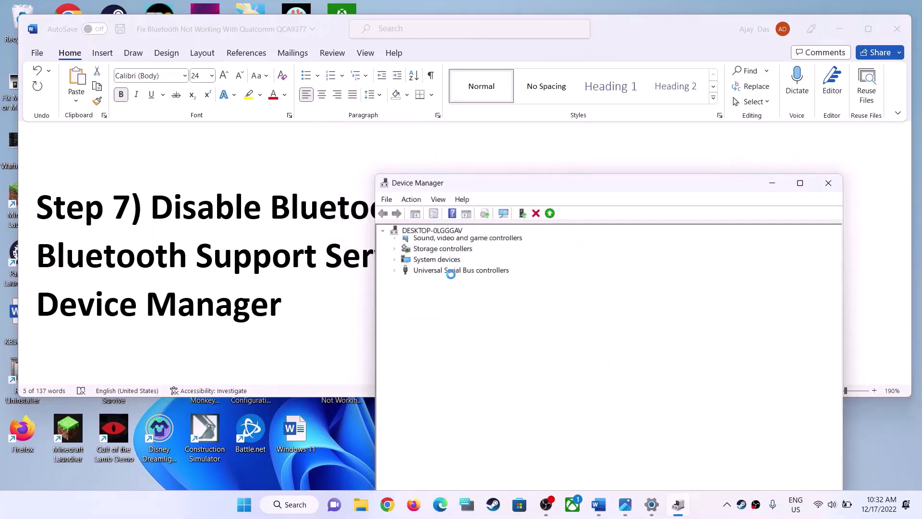
# - Highlight "Restart Bluetooth Support Service" in the document's Step 7 heading and open the Windows Services app
pyautogui.hotkey('alt', 'Tab')
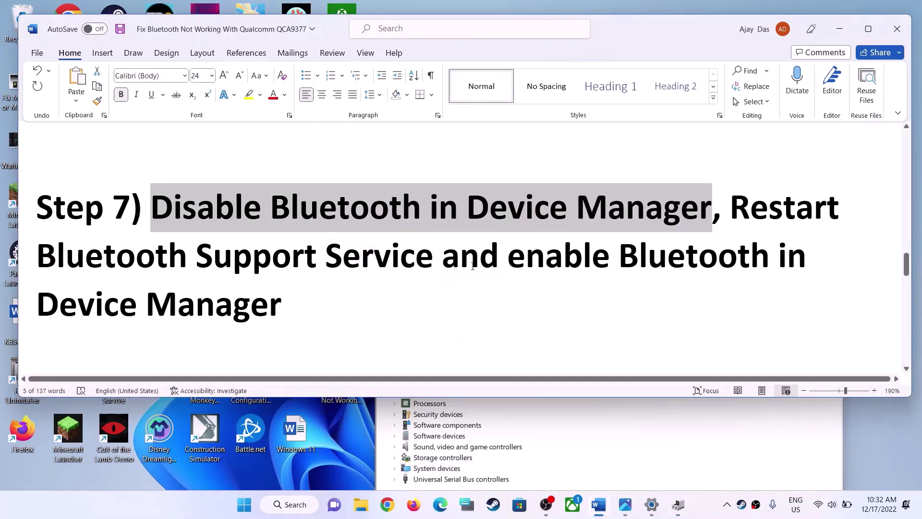
pyautogui.click(655, 457)
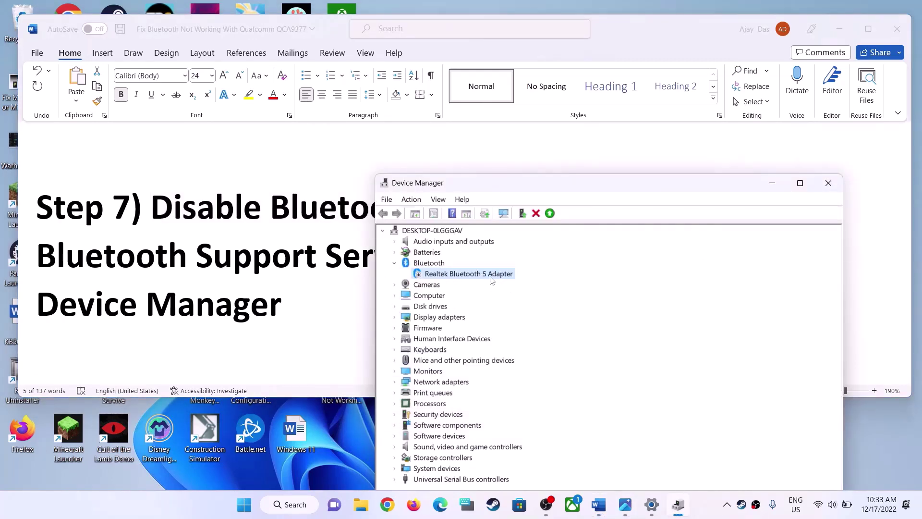
pyautogui.hotkey('alt', 'Tab')
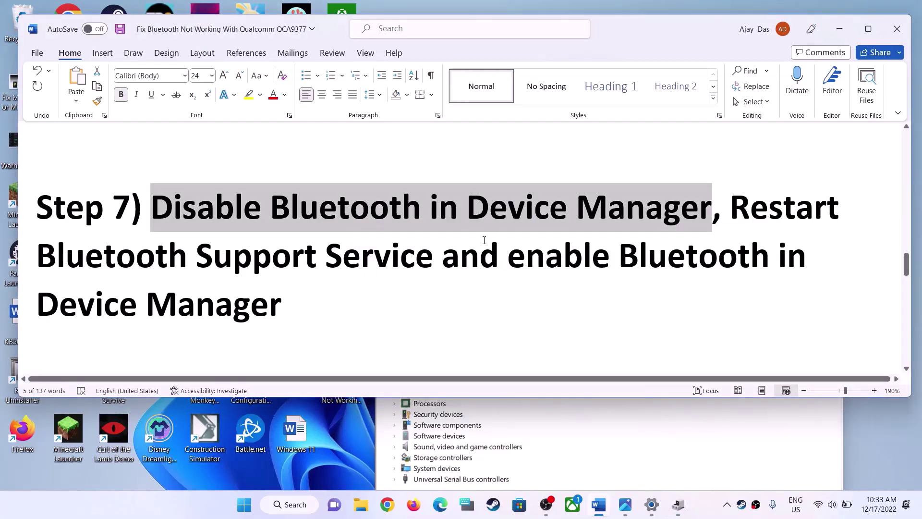
pyautogui.moveTo(729, 207); pyautogui.dragTo(431, 258)
pyautogui.click(242, 507)
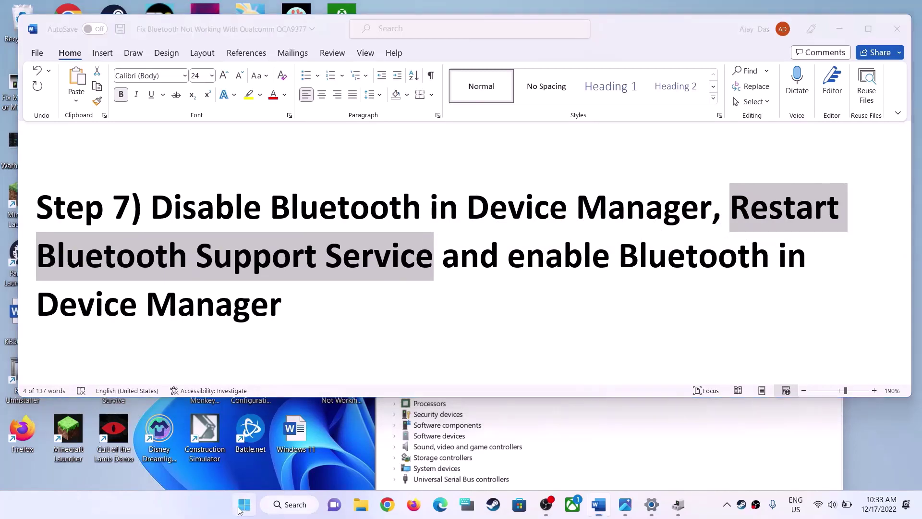
pyautogui.write('services')
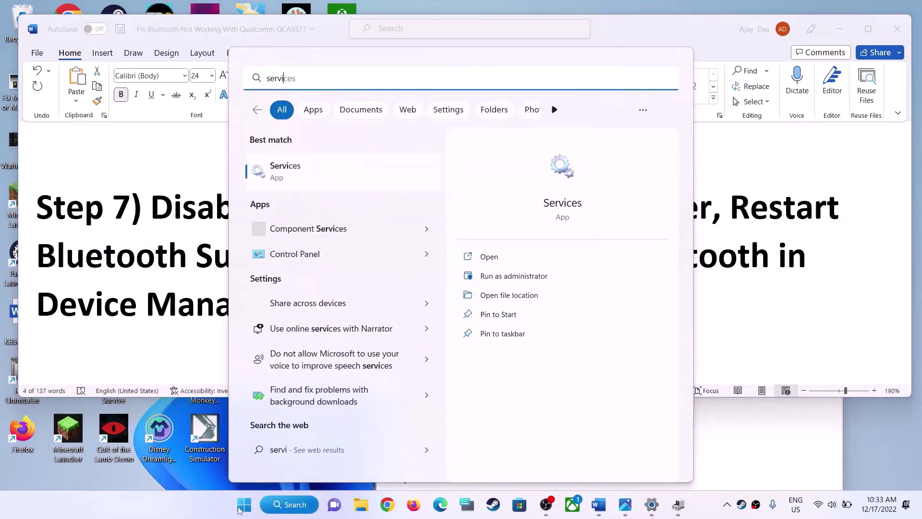
pyautogui.click(323, 176)
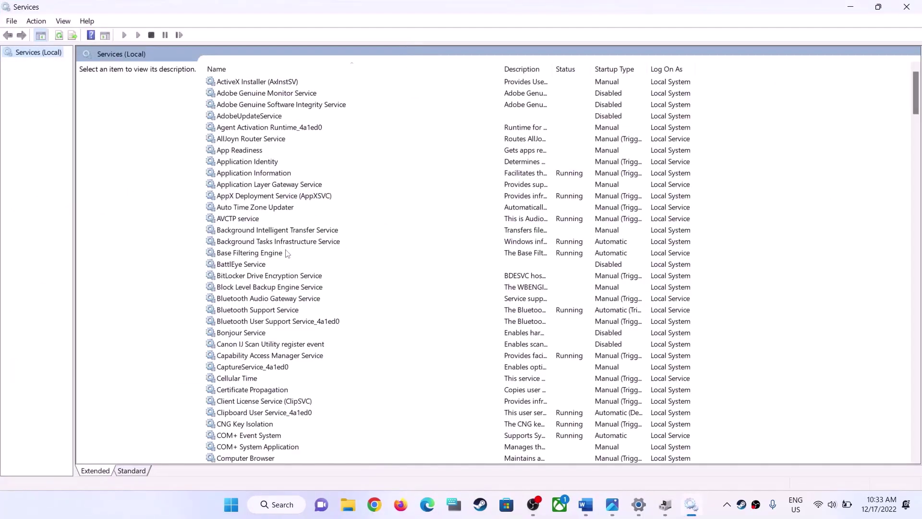
# - Restart the Bluetooth Support Service and close the Services window
pyautogui.click(264, 255)
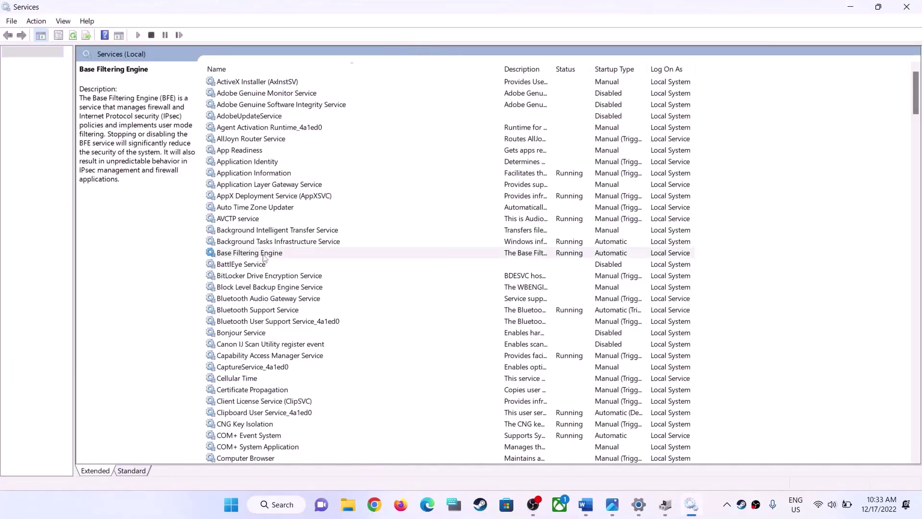
pyautogui.click(271, 310)
pyautogui.rightClick(543, 315)
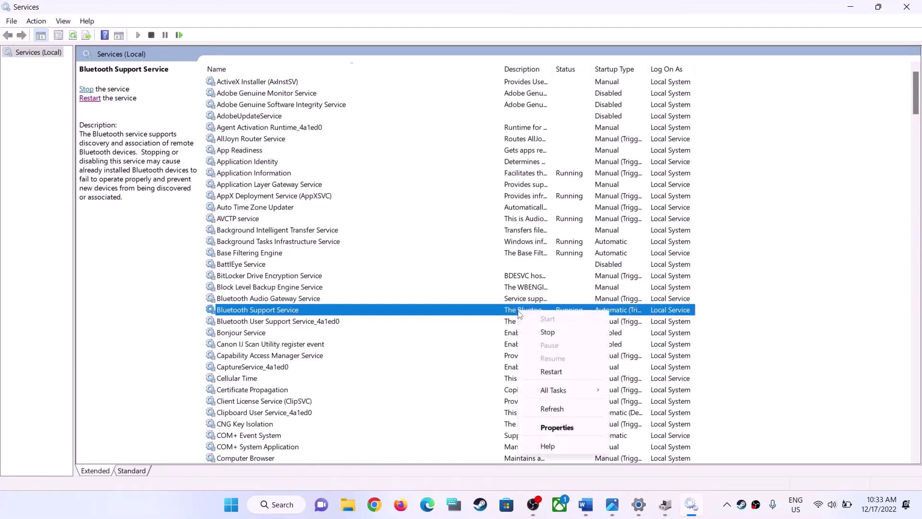
pyautogui.click(552, 371)
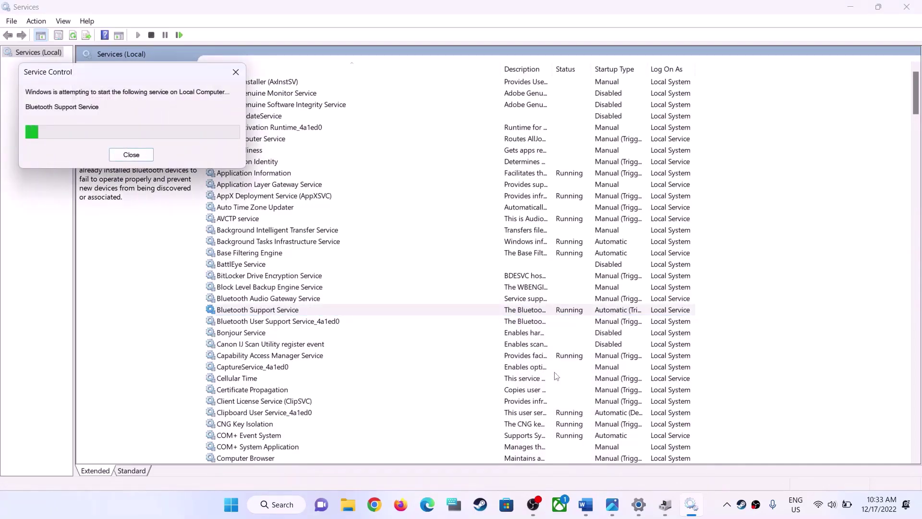
pyautogui.click(915, 13)
# - Enable the Realtek Bluetooth 5 Adapter in Device Manager, then view the Bluetooth toggle in the Windows quick settings
pyautogui.click(670, 512)
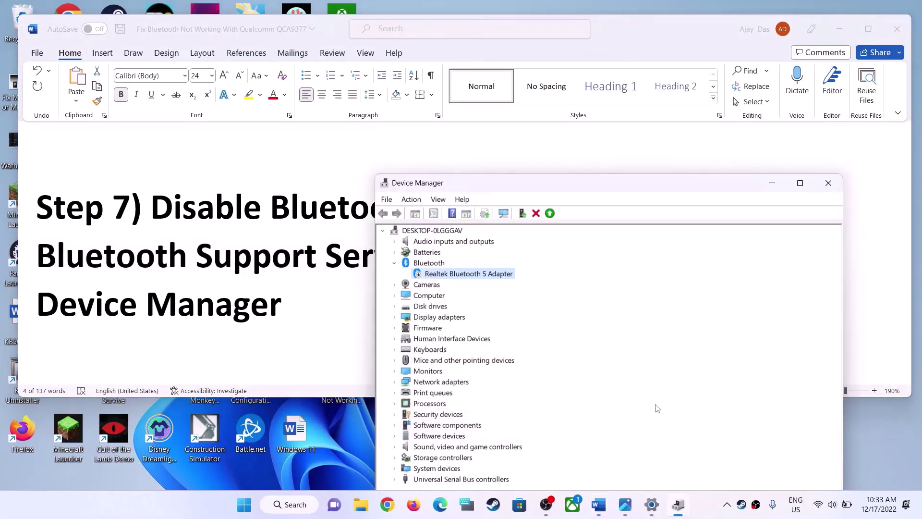
pyautogui.rightClick(456, 277)
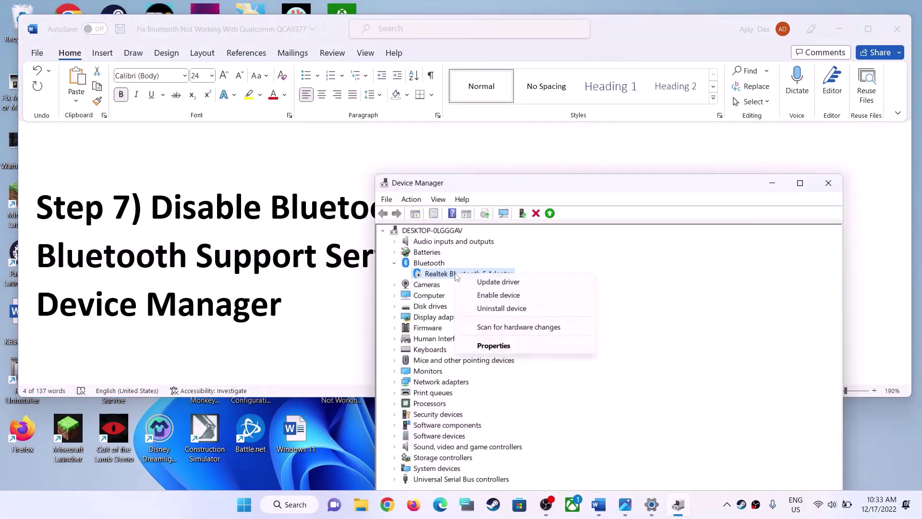
pyautogui.click(499, 295)
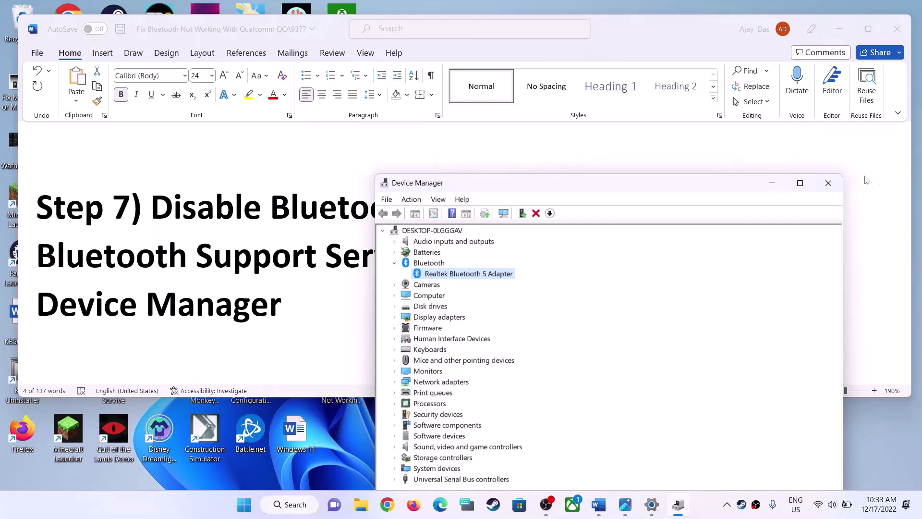
pyautogui.click(829, 182)
pyautogui.click(830, 503)
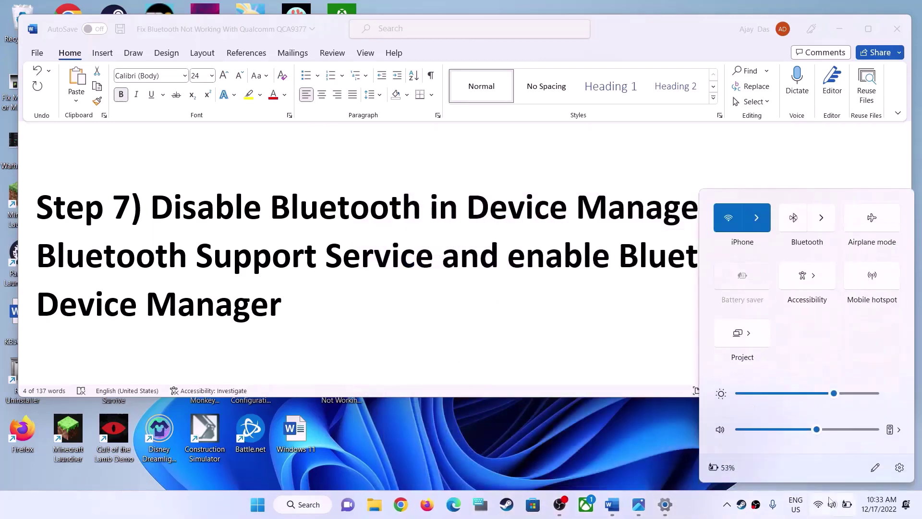
pyautogui.click(461, 277)
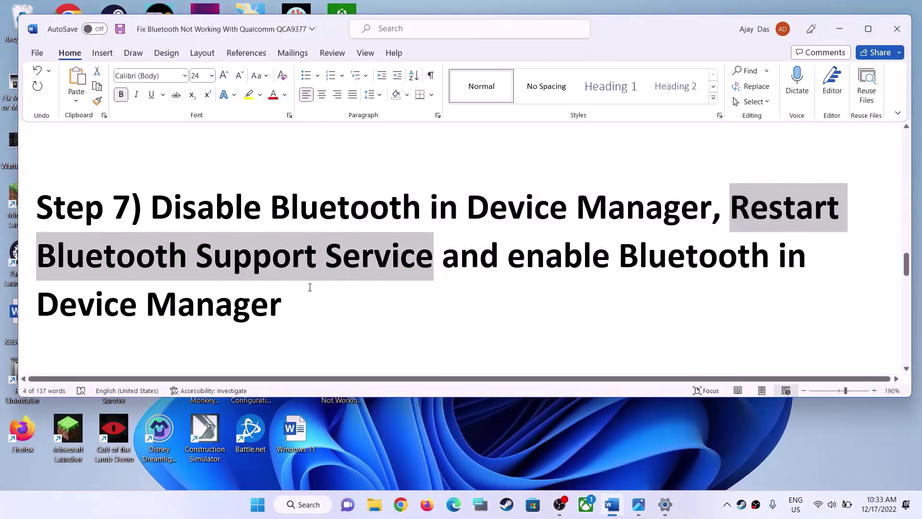
# - Highlight "Install old Bluetooth driver from Device Manager" in the Step 8 heading and open Device Manager
pyautogui.scroll(-5, 317, 288)
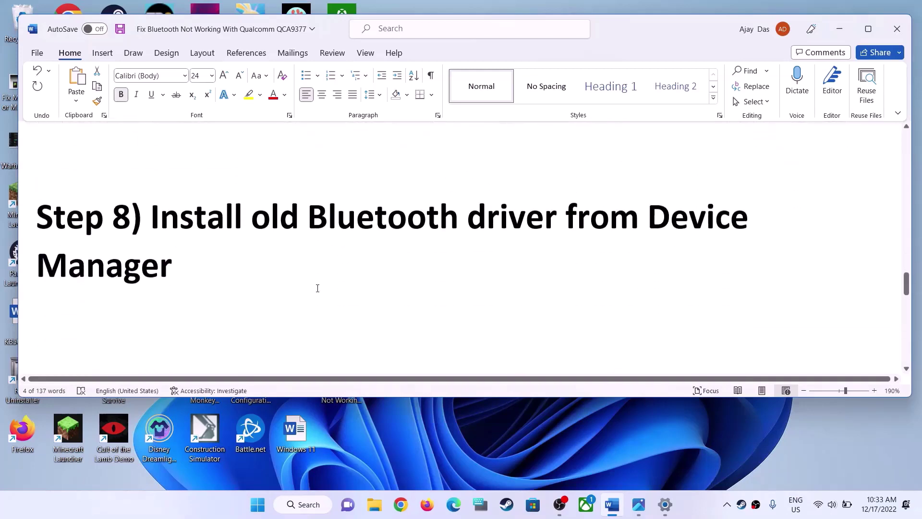
pyautogui.scroll(1, 304, 277)
pyautogui.moveTo(151, 263); pyautogui.dragTo(425, 302)
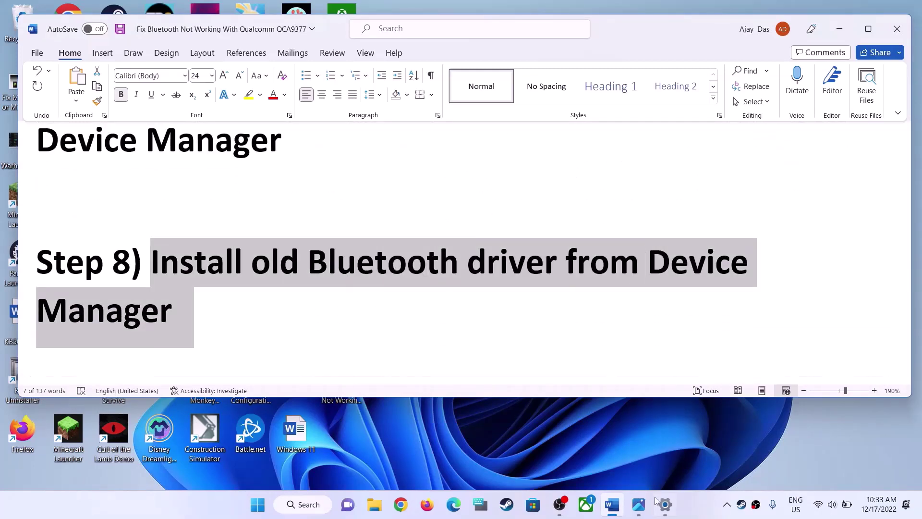
pyautogui.rightClick(258, 504)
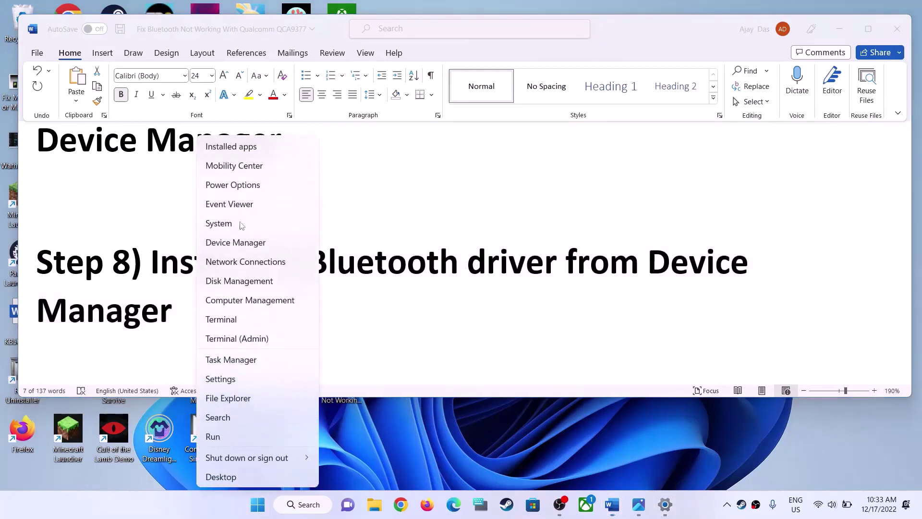
pyautogui.click(237, 243)
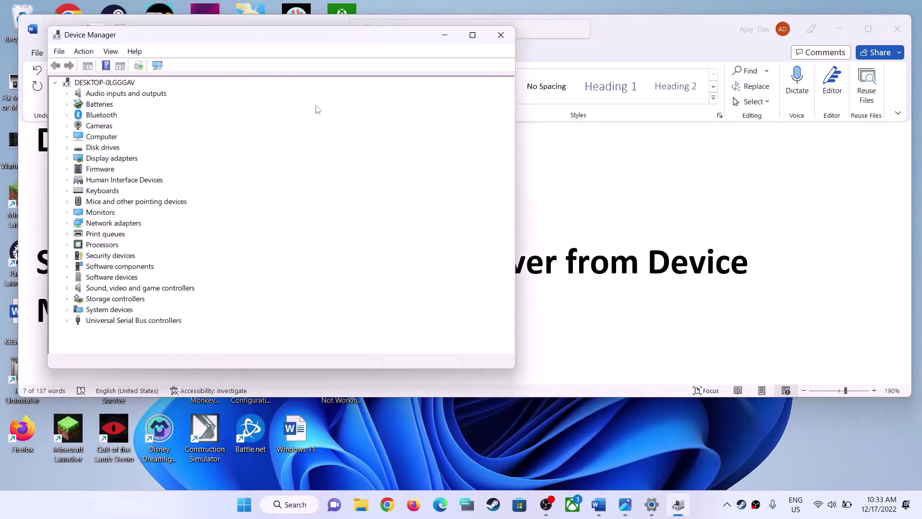
# - Start a driver update for the Realtek Bluetooth 5 Adapter and browse to the list of available drivers on the computer
pyautogui.moveTo(286, 40); pyautogui.dragTo(513, 68)
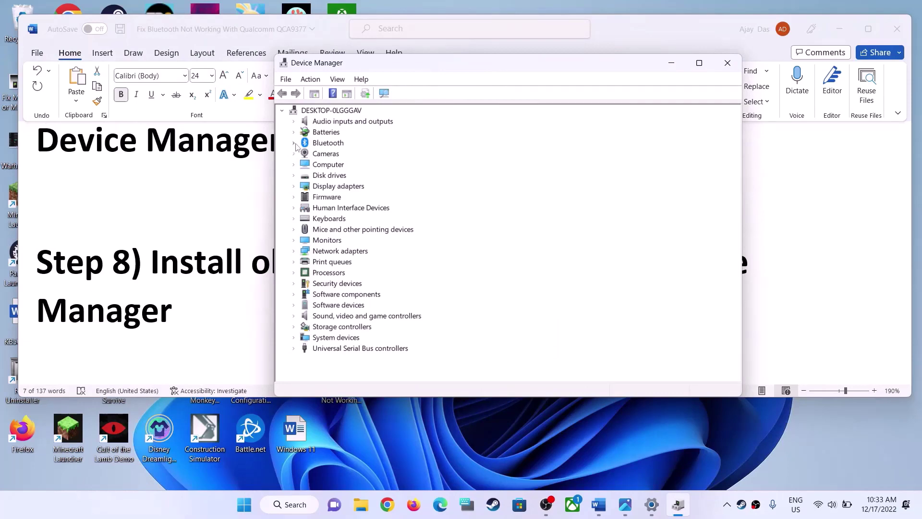
pyautogui.click(293, 142)
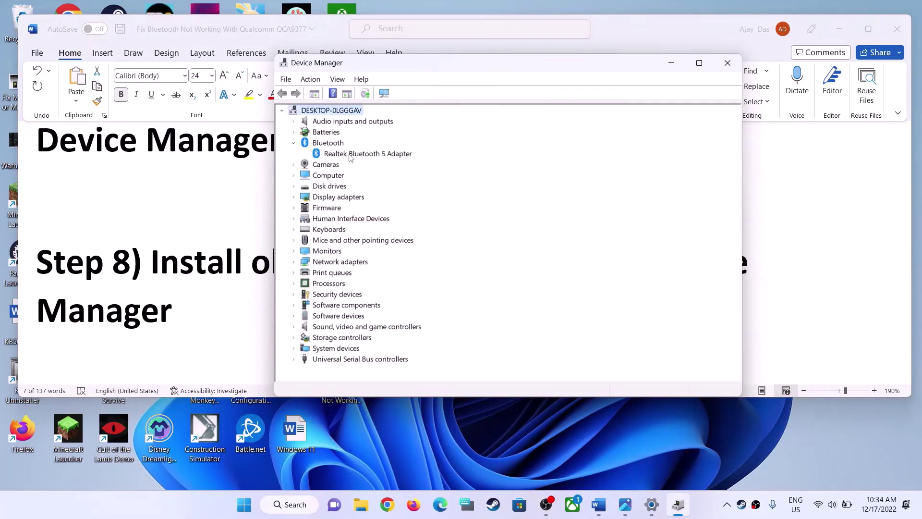
pyautogui.rightClick(350, 155)
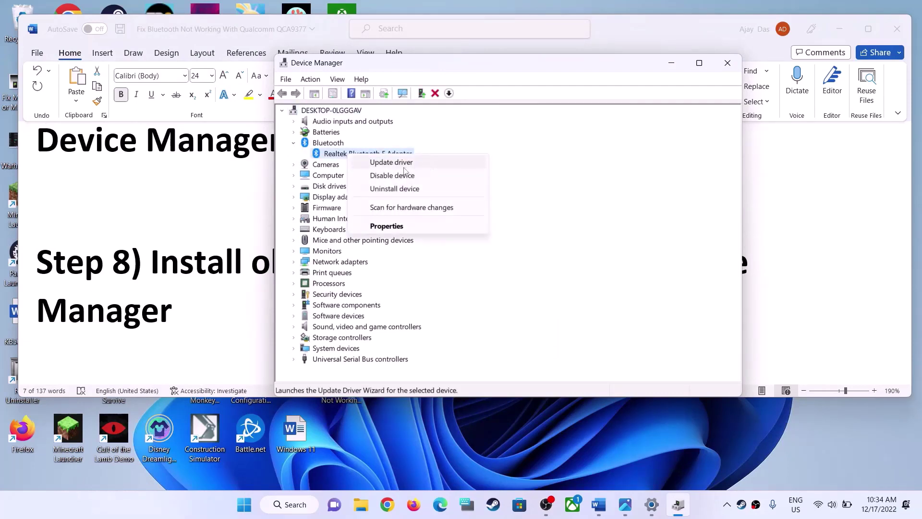
pyautogui.click(400, 165)
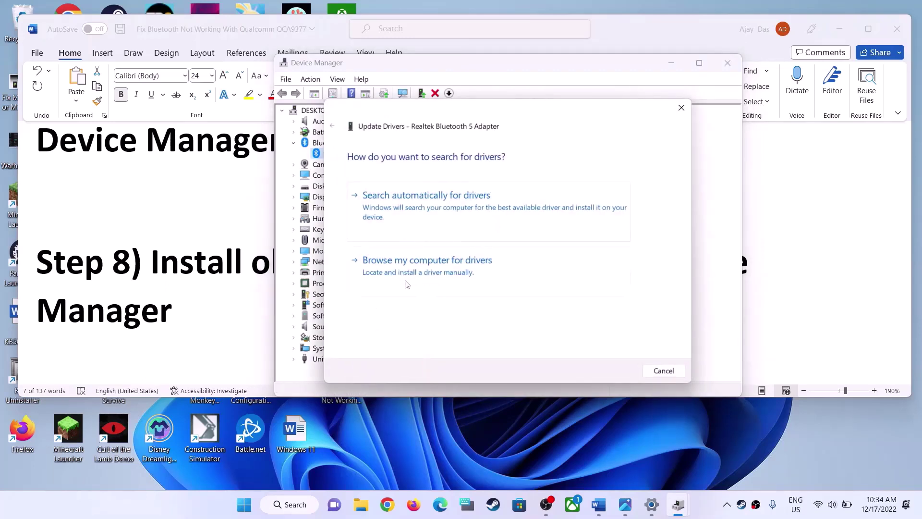
pyautogui.click(426, 278)
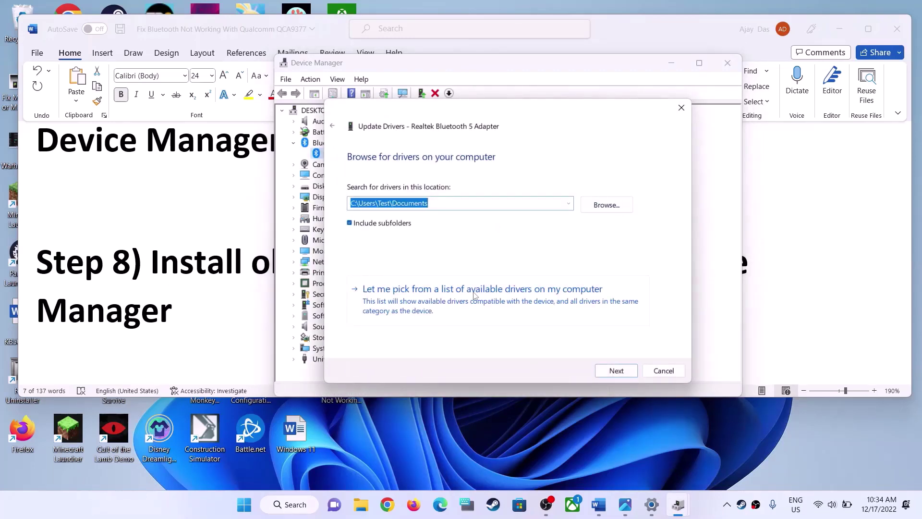
pyautogui.click(505, 304)
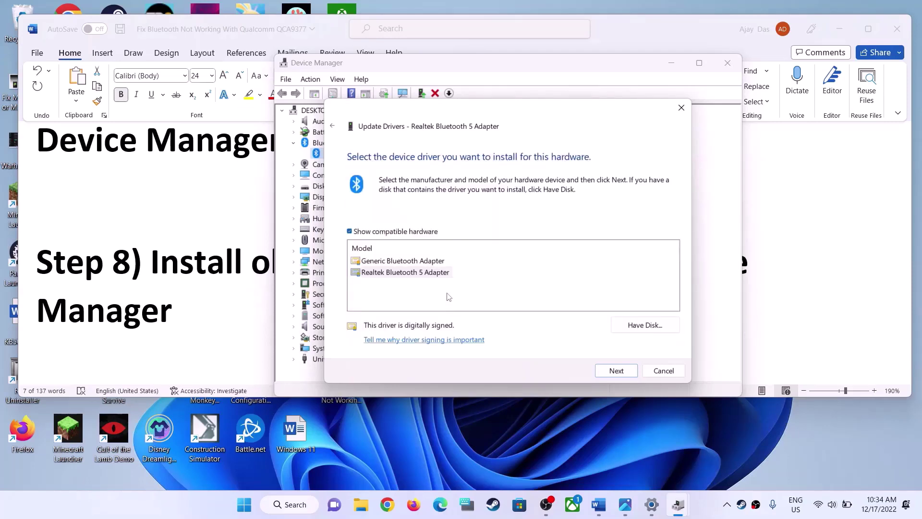
# - Switch between the Generic Bluetooth Adapter and Realtek Bluetooth 5 Adapter drivers, then cancel the driver update and close Device Manager
pyautogui.click(392, 263)
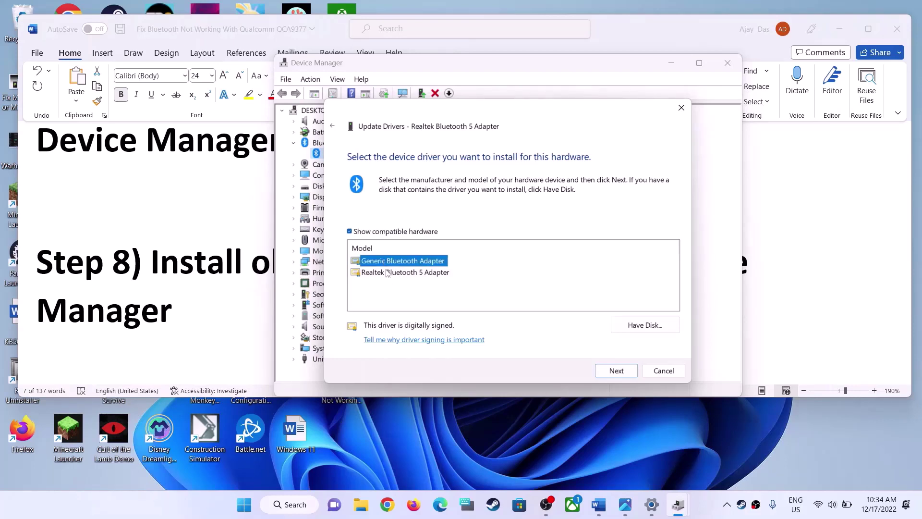
pyautogui.click(384, 275)
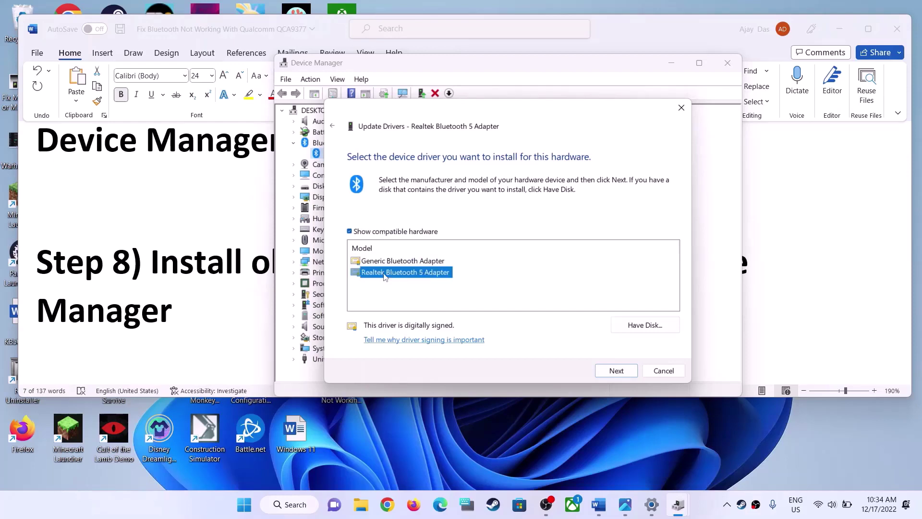
pyautogui.click(385, 264)
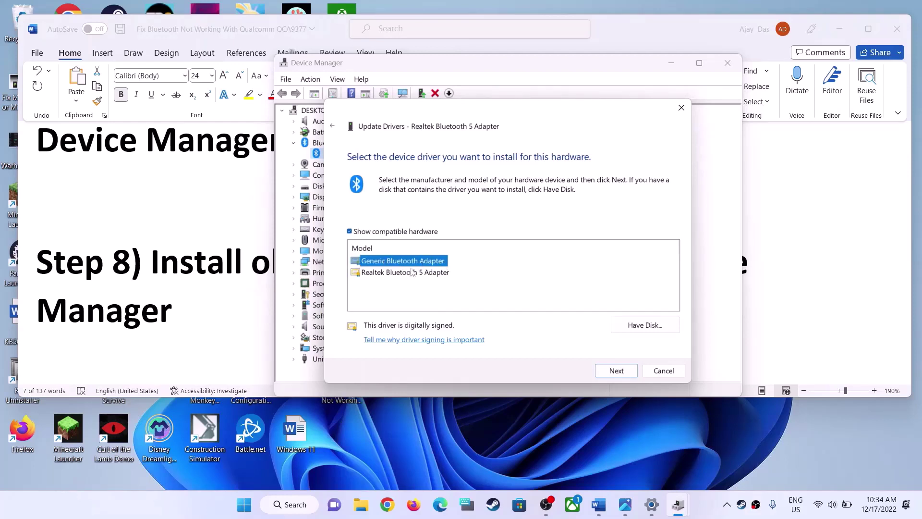
pyautogui.click(379, 274)
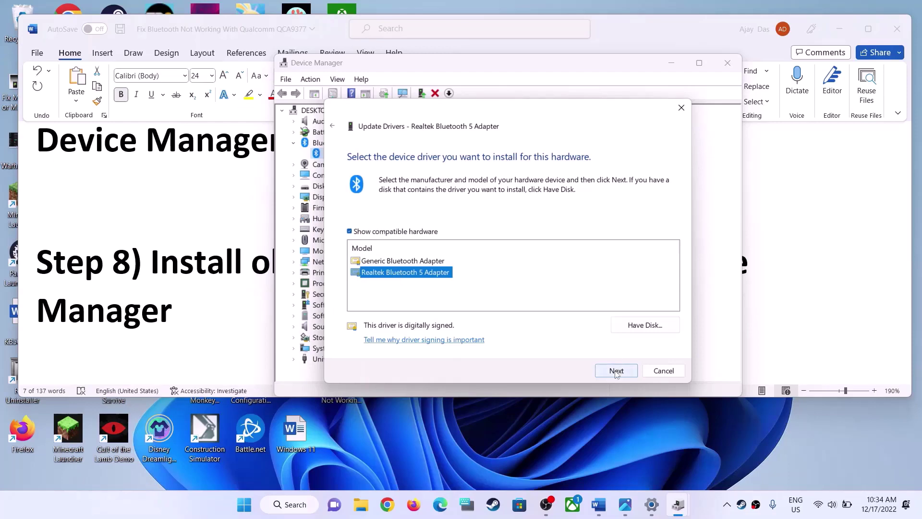
pyautogui.click(663, 370)
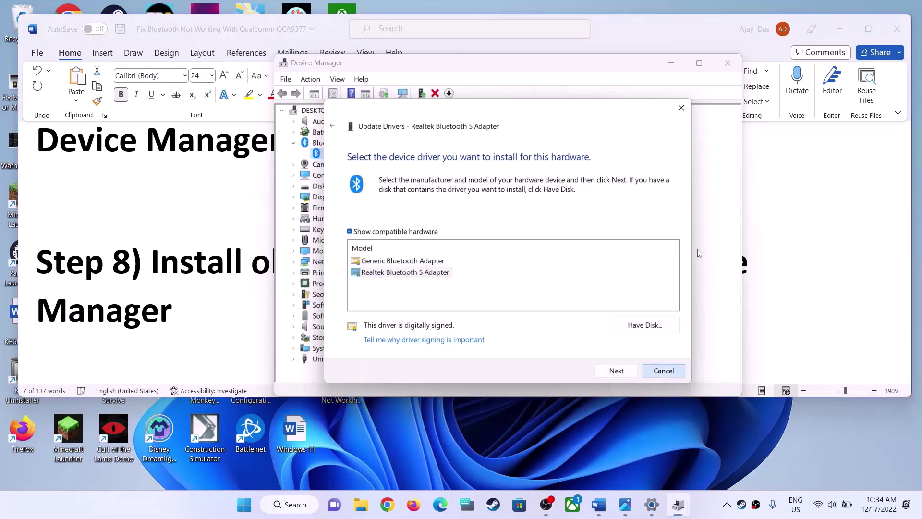
pyautogui.click(728, 62)
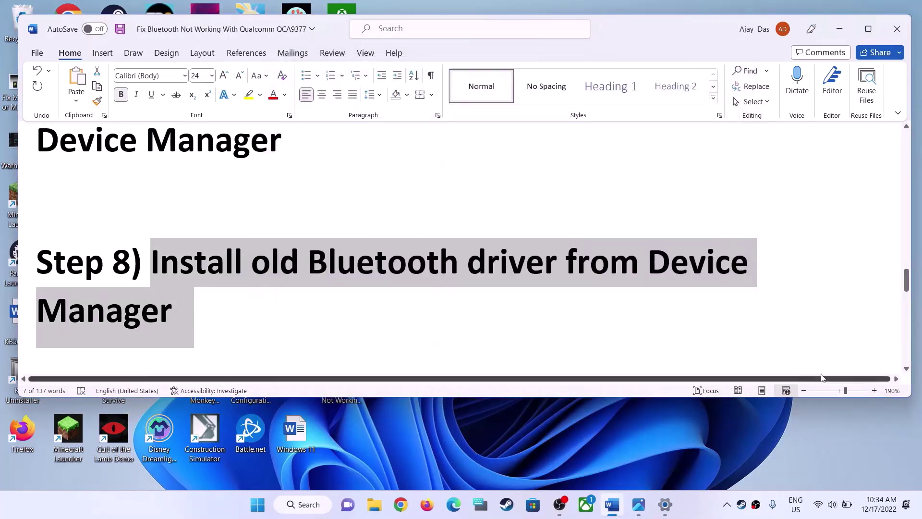
# - Highlight "Uninstall Bluetooth Device" and the restart phrase in the document's Step 9 heading, then open Device Manager
pyautogui.scroll(-3, 250, 302)
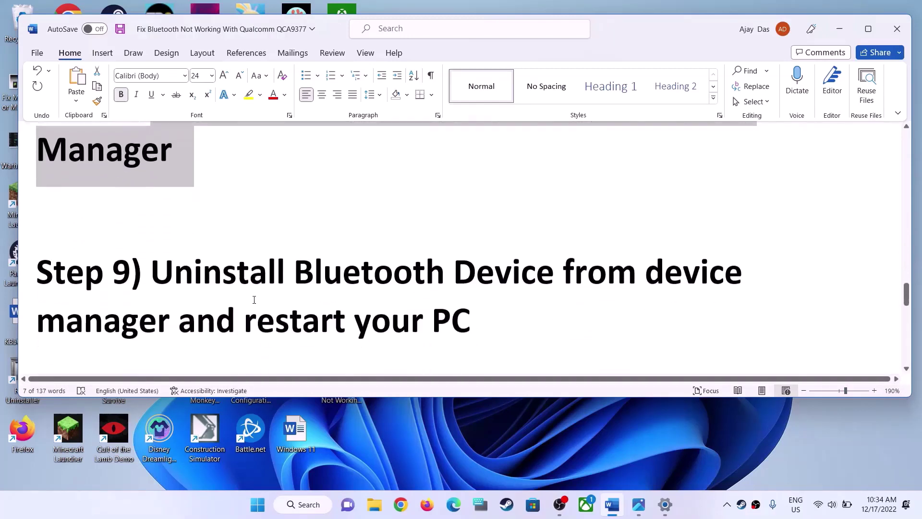
pyautogui.moveTo(176, 273); pyautogui.dragTo(518, 260)
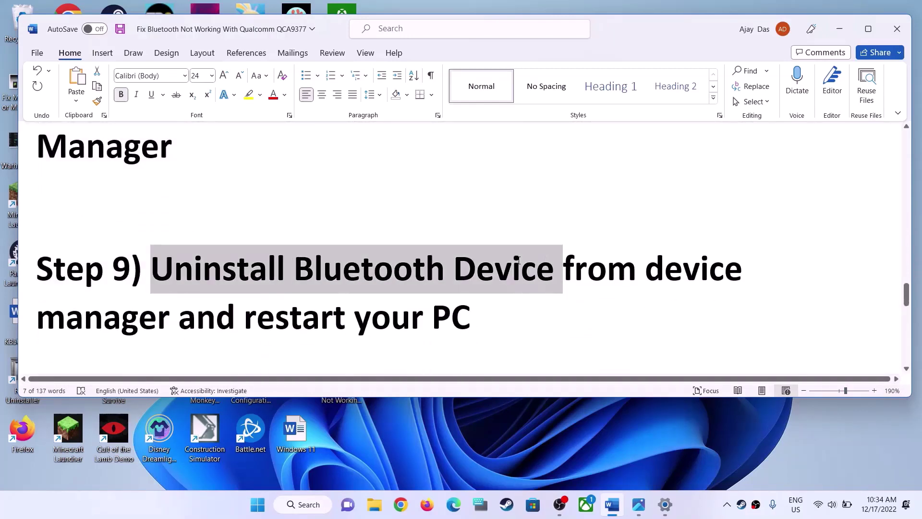
pyautogui.moveTo(202, 309); pyautogui.dragTo(468, 321)
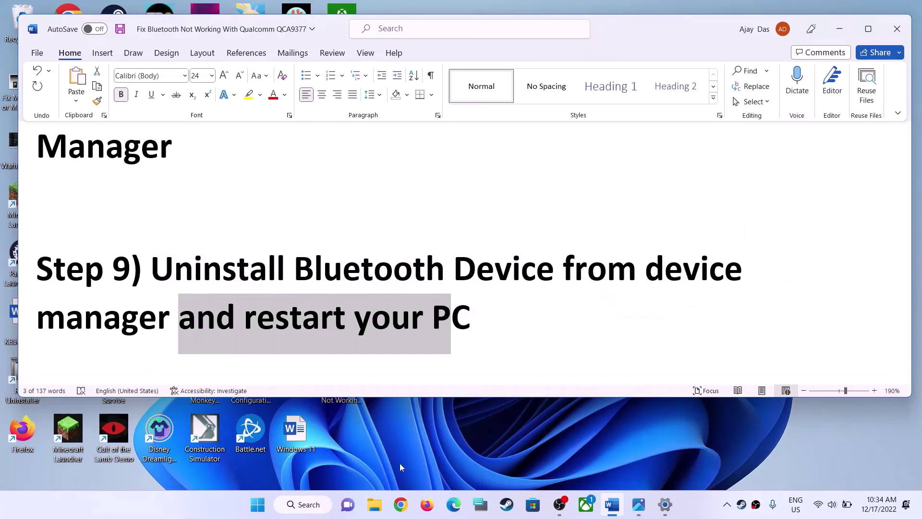
pyautogui.rightClick(258, 504)
pyautogui.click(288, 241)
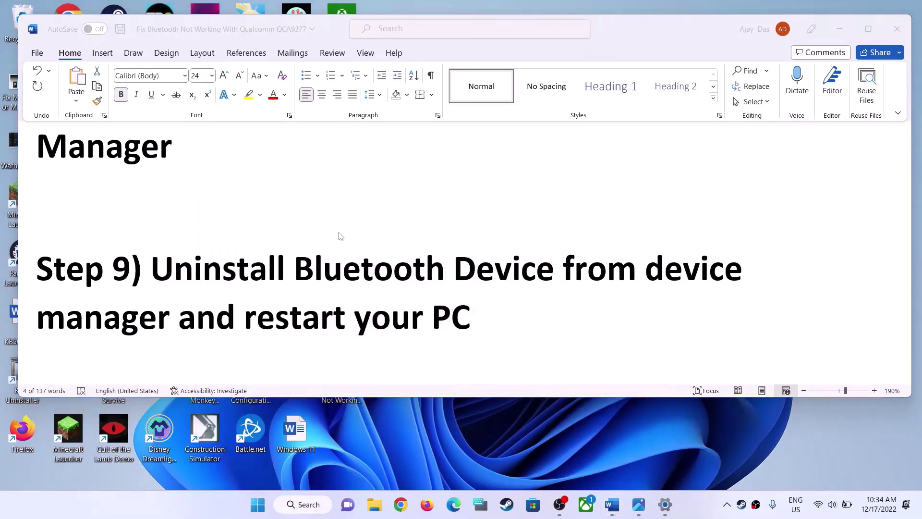
# - Bring up the uninstall confirmation for the Realtek Bluetooth 5 Adapter, cancel it and close Device Manager
pyautogui.moveTo(368, 40); pyautogui.dragTo(724, 82)
pyautogui.click(424, 156)
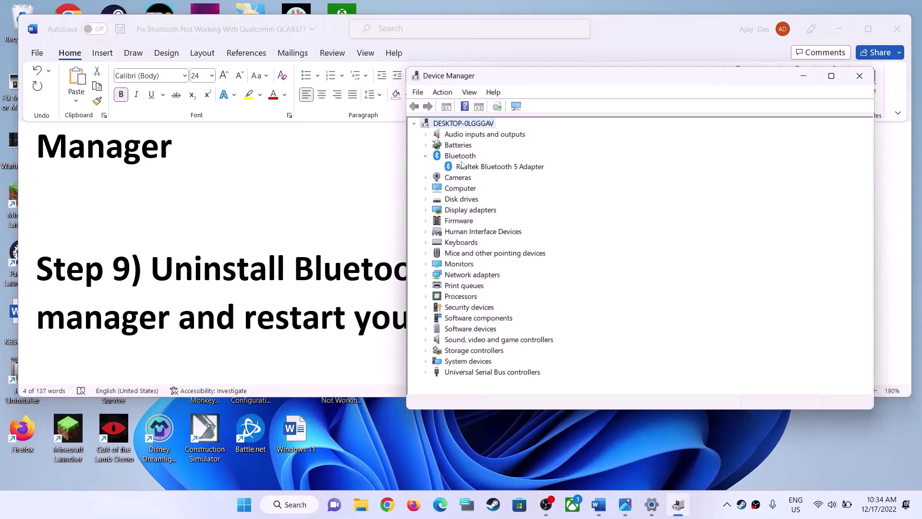
pyautogui.click(500, 167)
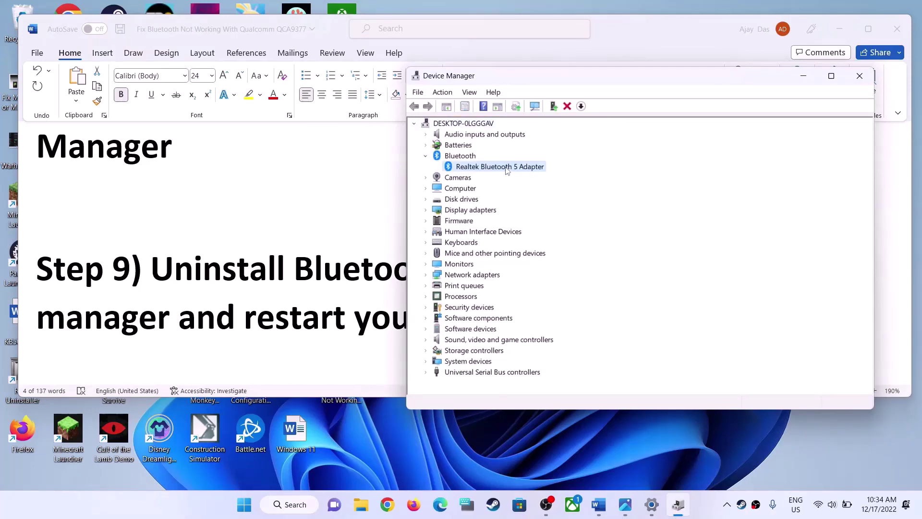
pyautogui.rightClick(503, 170)
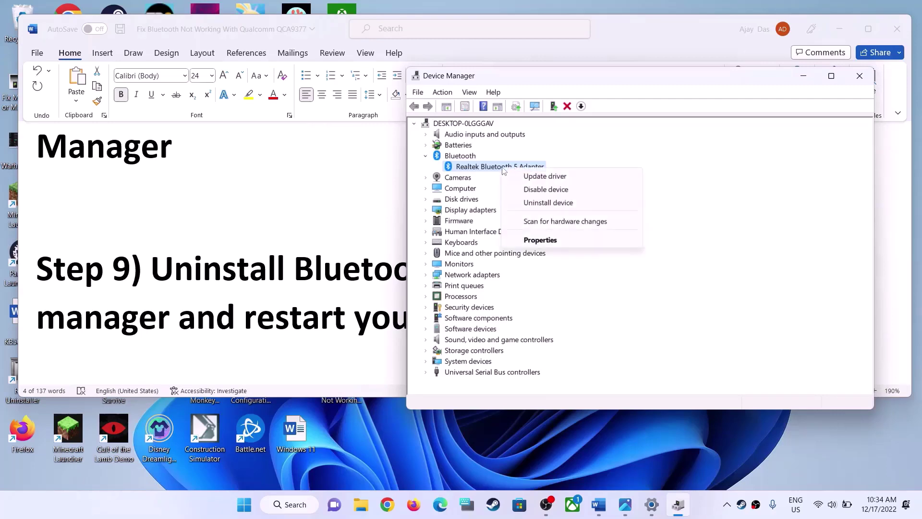
pyautogui.click(557, 203)
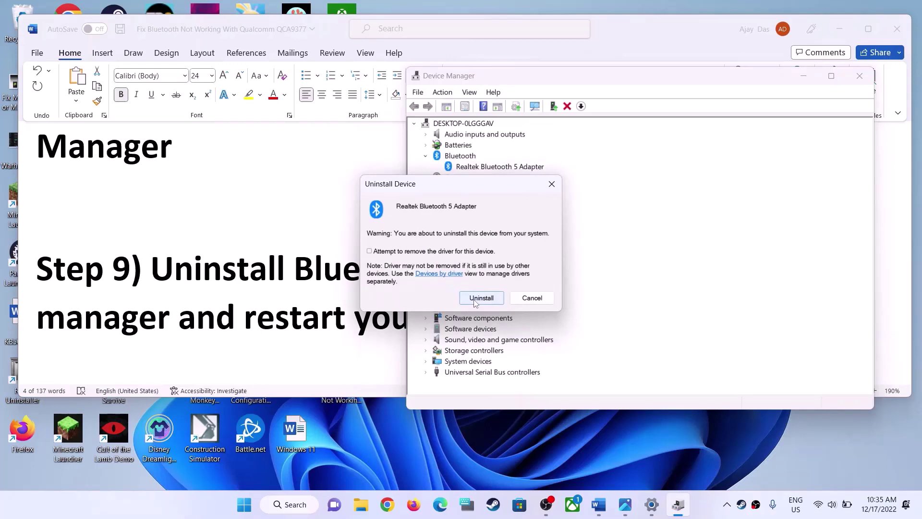
pyautogui.click(532, 298)
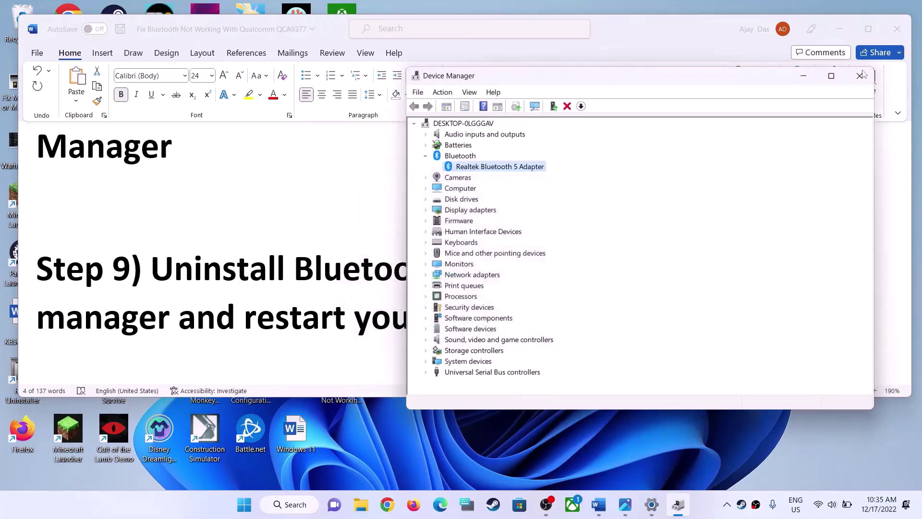
pyautogui.click(859, 76)
# - View the Restart option among the Windows power options and dismiss it, then briefly check the quick settings
pyautogui.press('super')
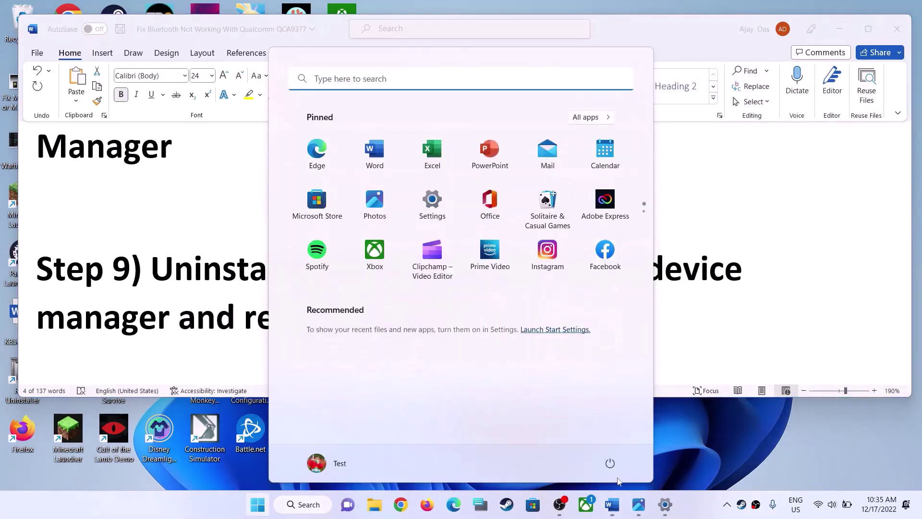
pyautogui.click(610, 463)
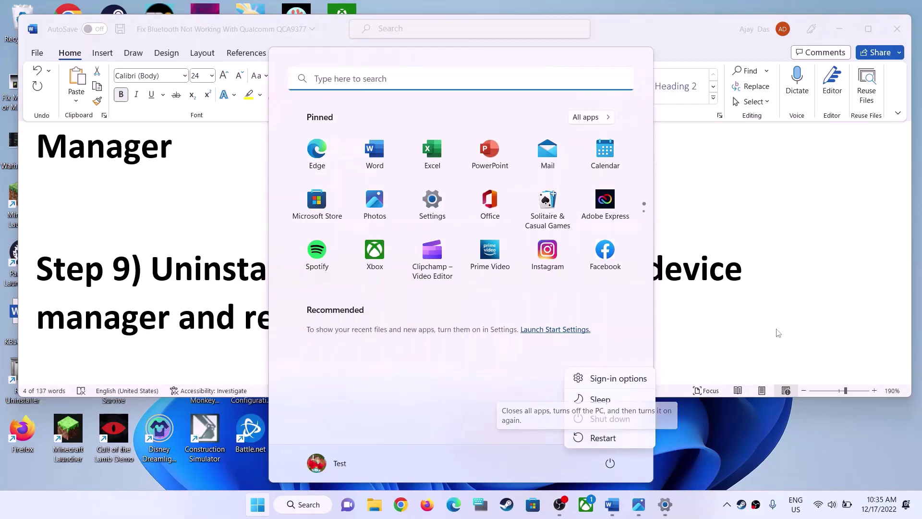
pyautogui.press('Escape')
pyautogui.press('Escape')
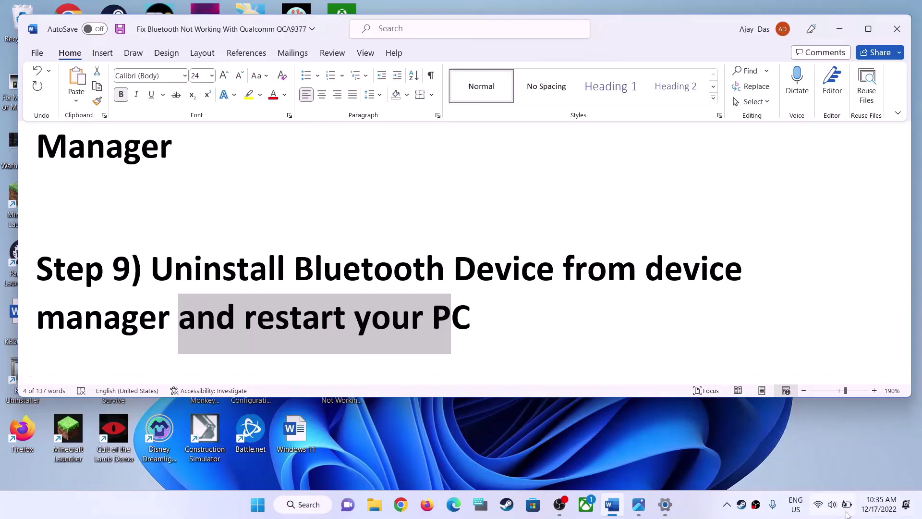
pyautogui.click(832, 504)
pyautogui.click(406, 308)
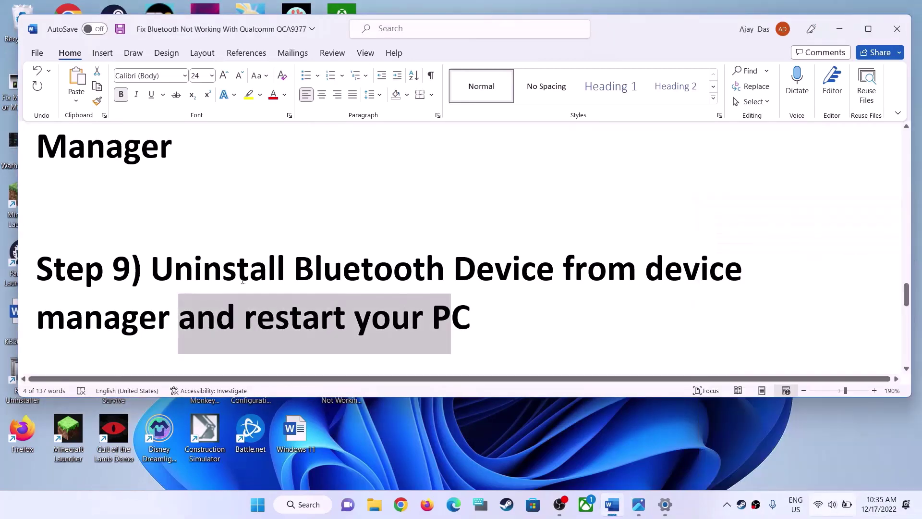
# - Highlight "Manually download Bluetooth driver from the PC manufacturer's website" in the Step 10 heading, then open Chrome and minimize it
pyautogui.scroll(-2, 278, 307)
pyautogui.scroll(-1, 278, 308)
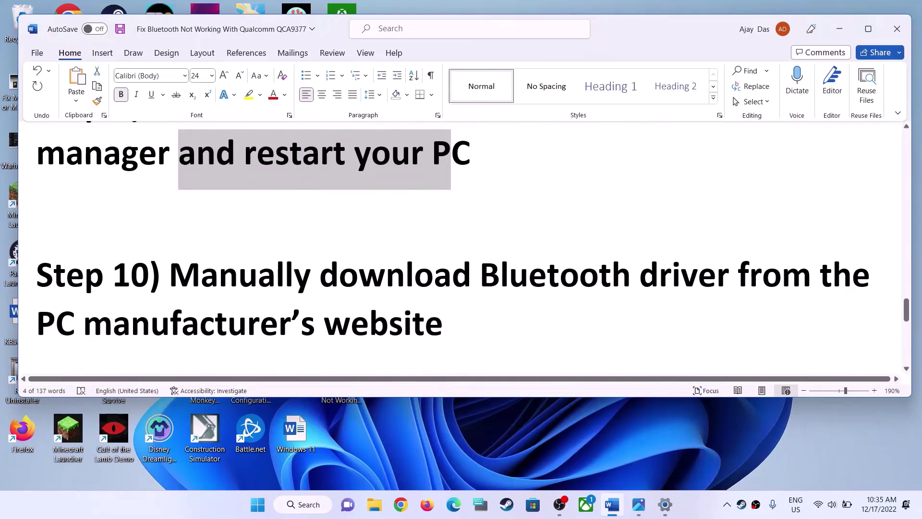
pyautogui.moveTo(170, 276); pyautogui.dragTo(446, 333)
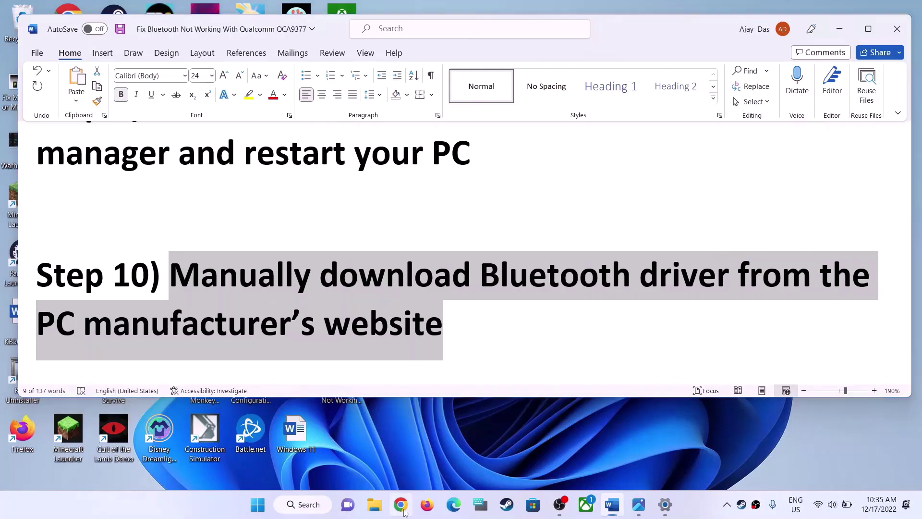
pyautogui.click(400, 511)
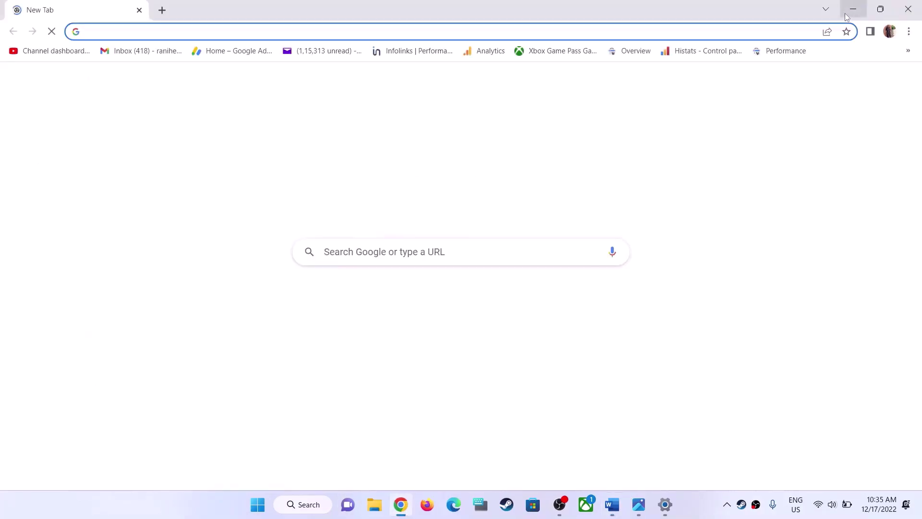
pyautogui.click(853, 7)
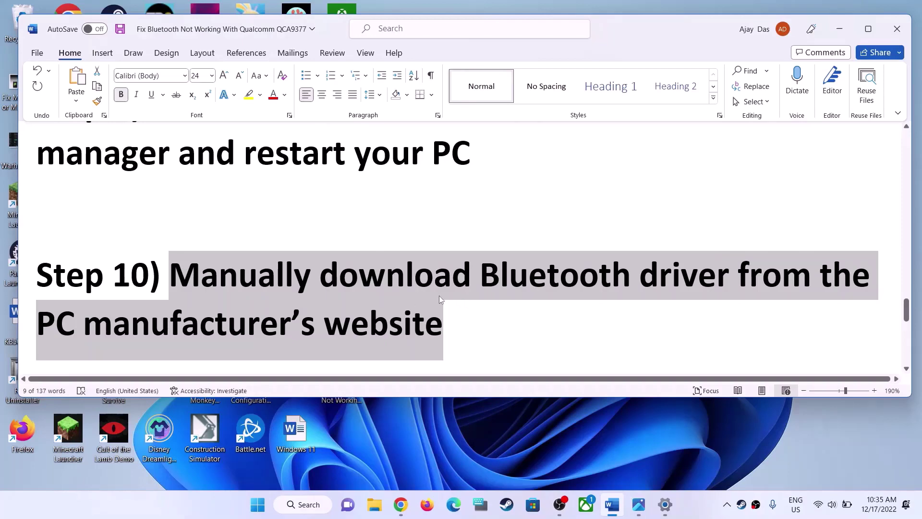
# - Highlight individual phrases of the Step 10 heading, ending with its full text after the step number selected
pyautogui.click(530, 288)
pyautogui.moveTo(530, 288); pyautogui.dragTo(730, 283)
pyautogui.moveTo(79, 334); pyautogui.dragTo(402, 319)
pyautogui.moveTo(257, 271); pyautogui.dragTo(451, 266)
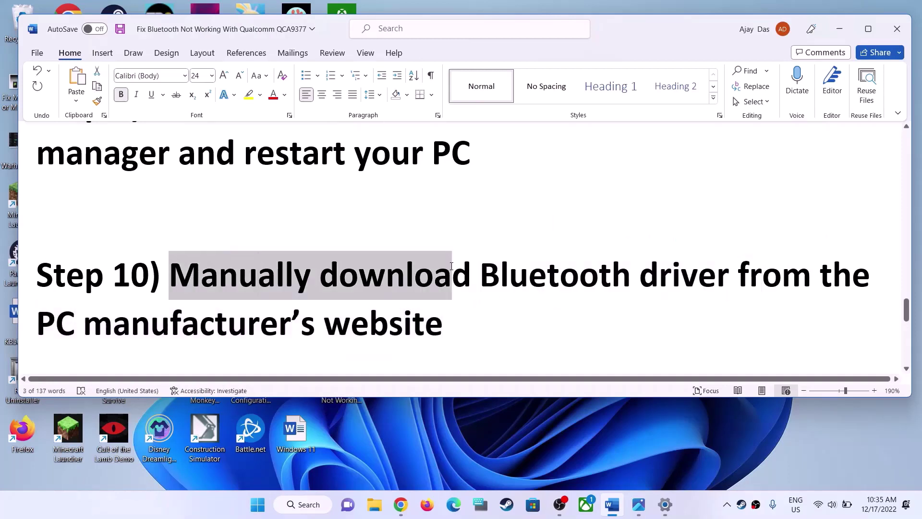
pyautogui.click(198, 309)
pyautogui.moveTo(456, 327); pyautogui.dragTo(169, 276)
# - Highlight "Update System BIOS" in the document's Step 11 heading
pyautogui.scroll(-3, 342, 322)
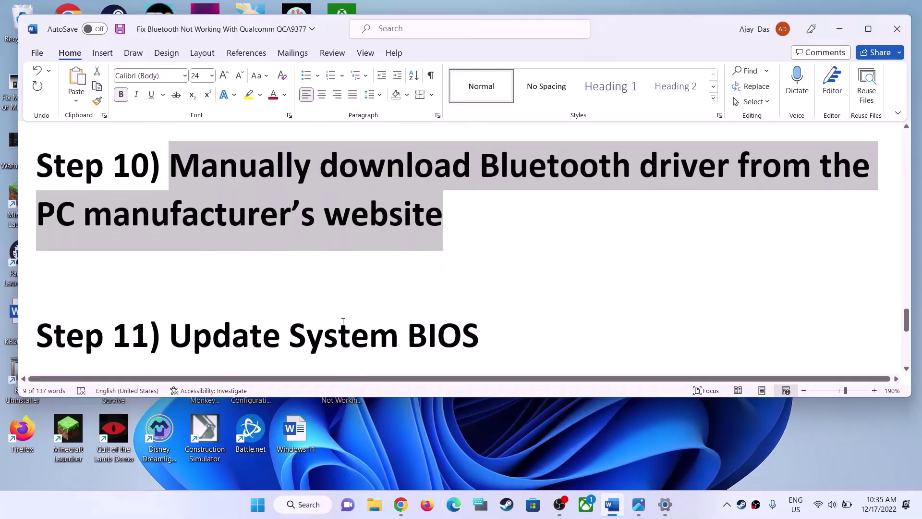
pyautogui.moveTo(177, 279); pyautogui.dragTo(499, 276)
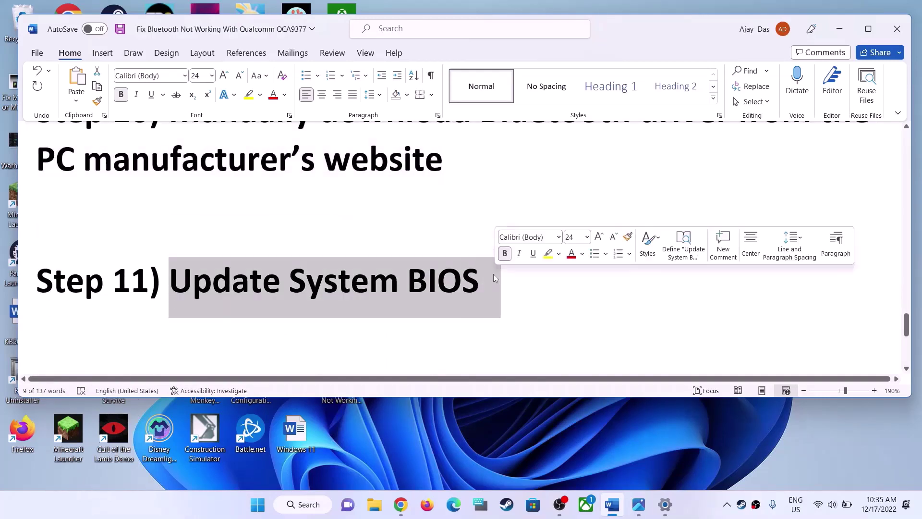